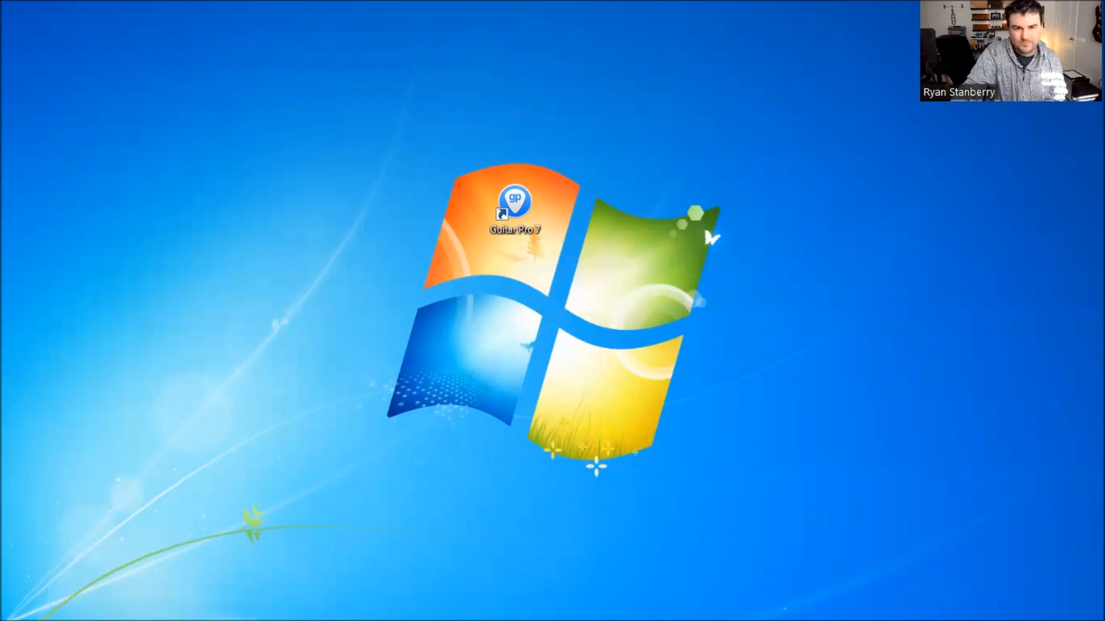
# Step: Launch Guitar Pro 7 and open the recent file Guitar Pro Practice File 1.gp
pyautogui.doubleClick(529, 206)
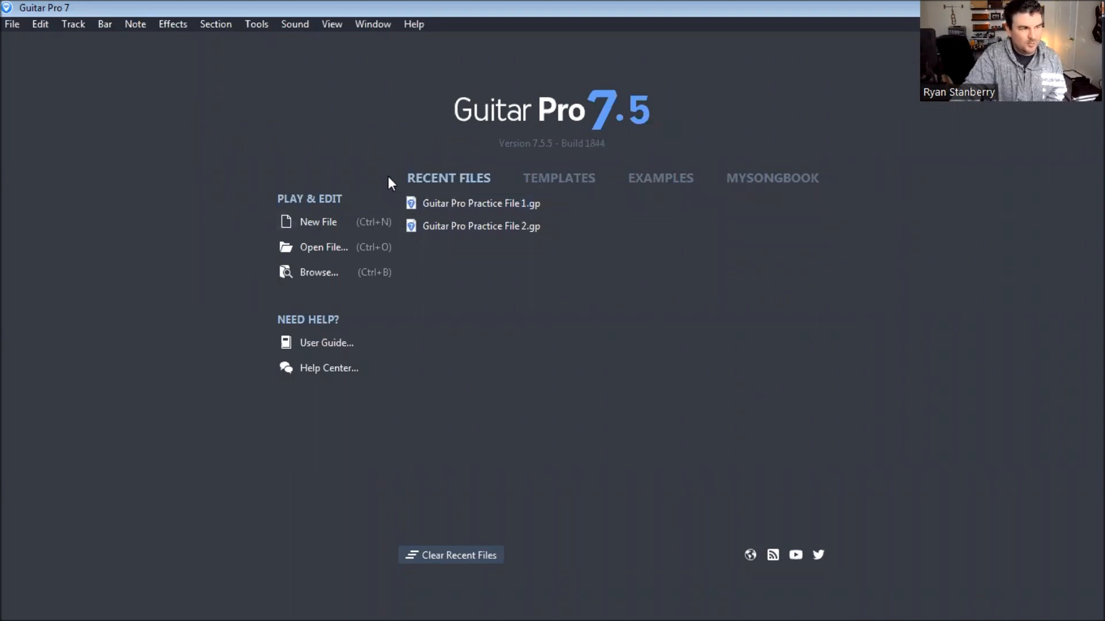
pyautogui.click(480, 210)
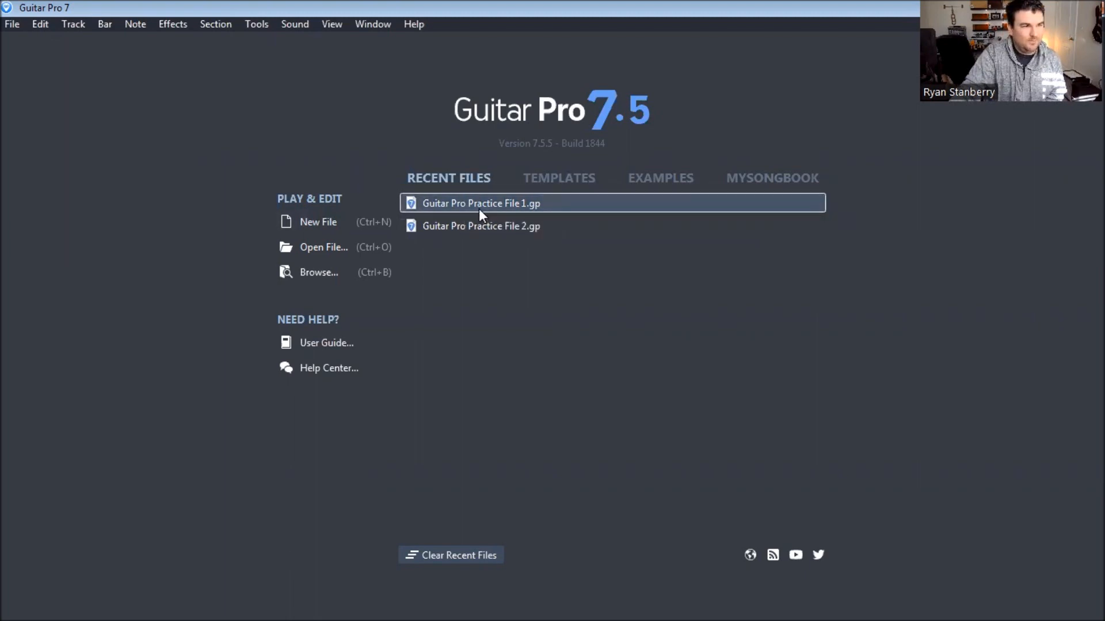
pyautogui.doubleClick(492, 202)
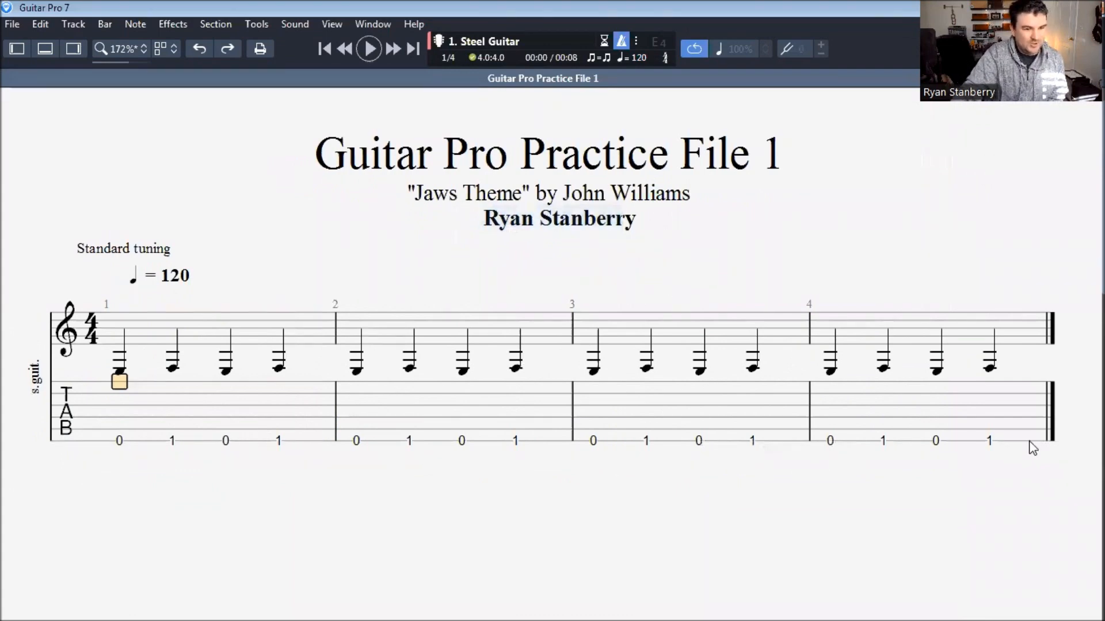
# Step: Examine the fret numbers on the lowest tablature line across the four bars of the practice file
pyautogui.click(125, 442)
pyautogui.moveTo(125, 443); pyautogui.dragTo(984, 437)
pyautogui.click(986, 439)
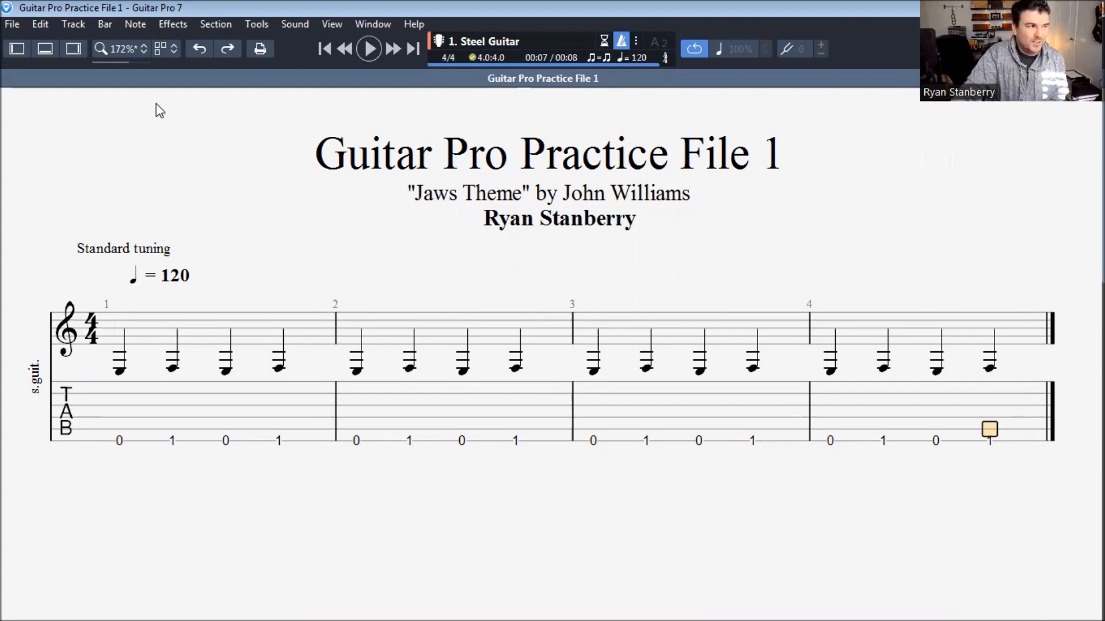
# Step: Create a new score with an acoustic steel guitar track, keeping six strings and standard tuning
pyautogui.click(8, 24)
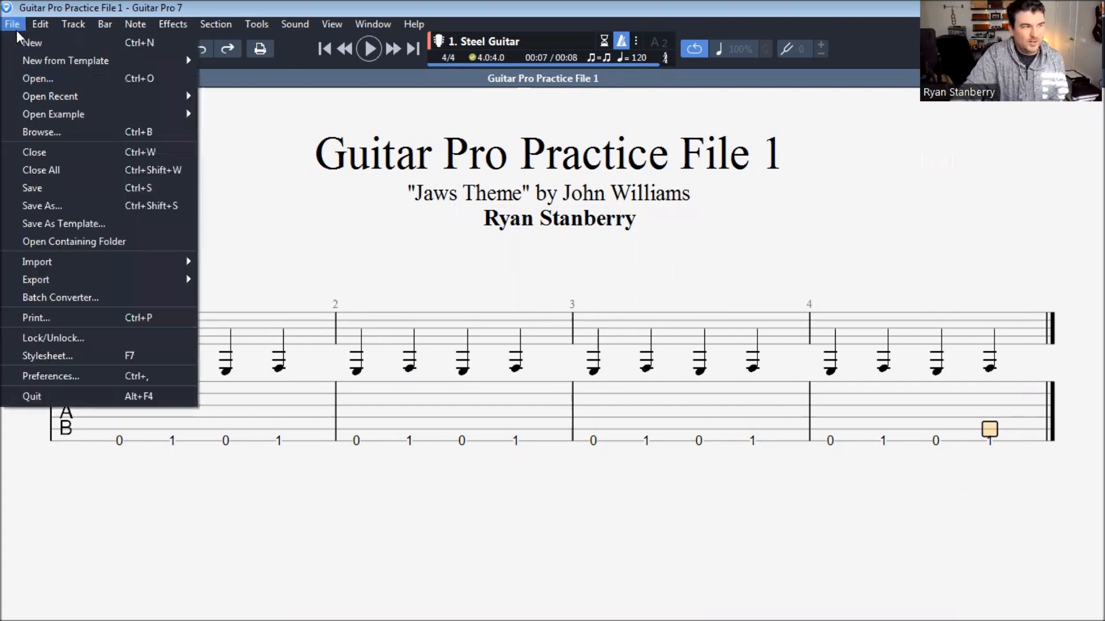
pyautogui.click(31, 43)
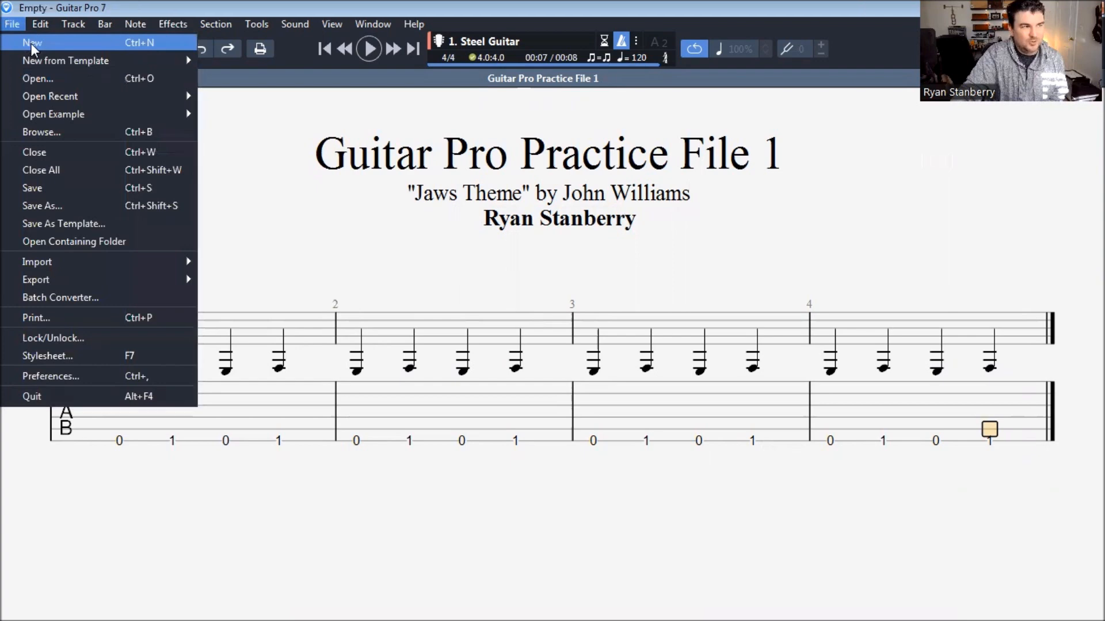
pyautogui.click(385, 226)
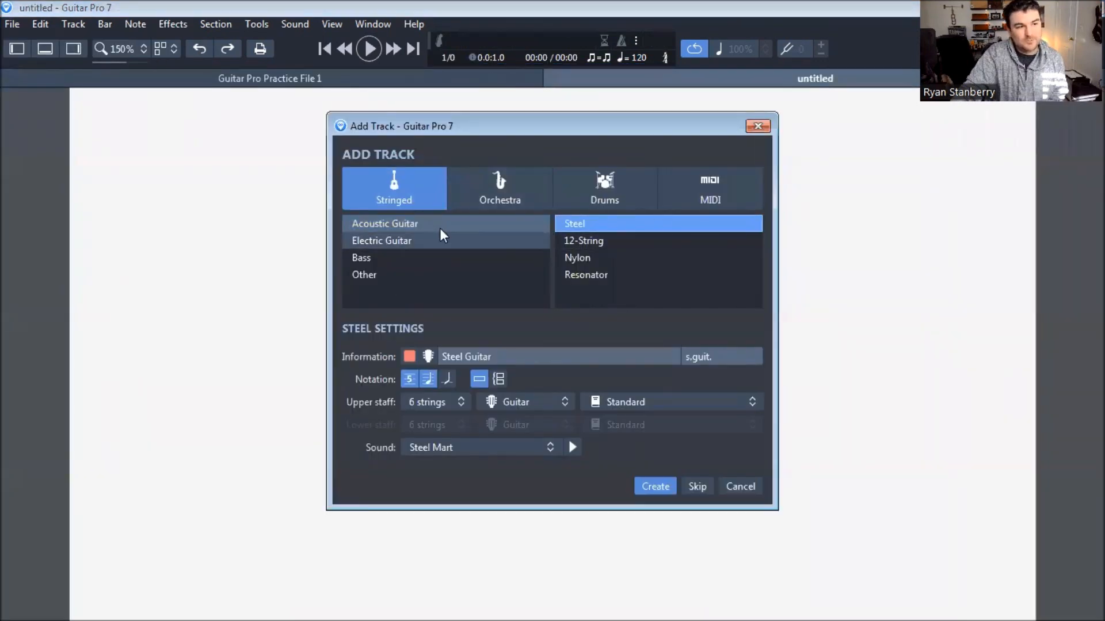
pyautogui.click(637, 233)
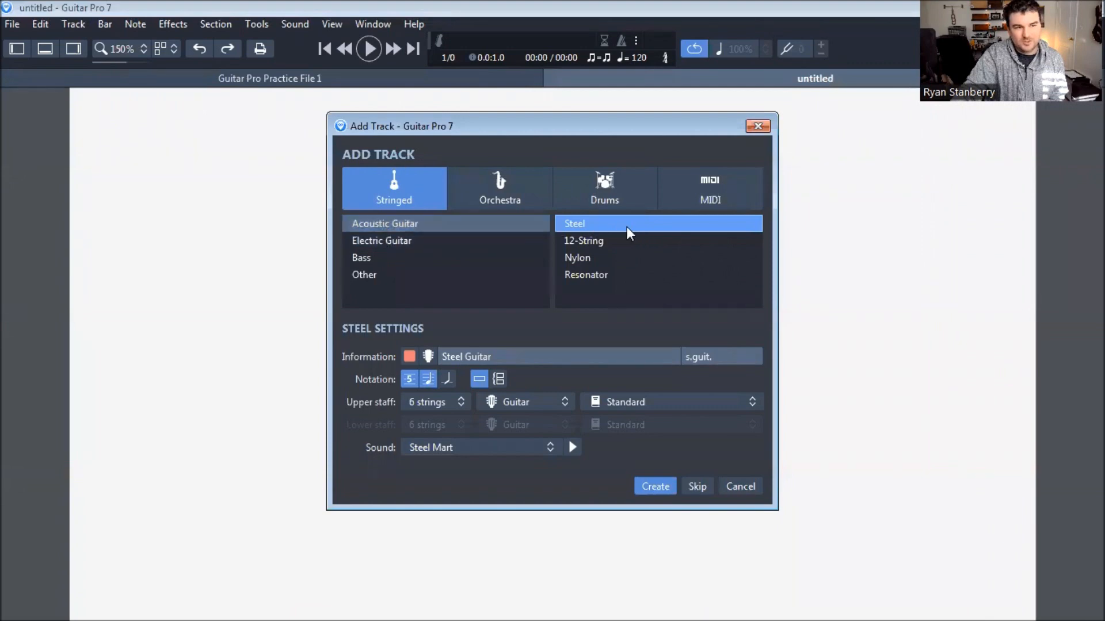
pyautogui.click(650, 489)
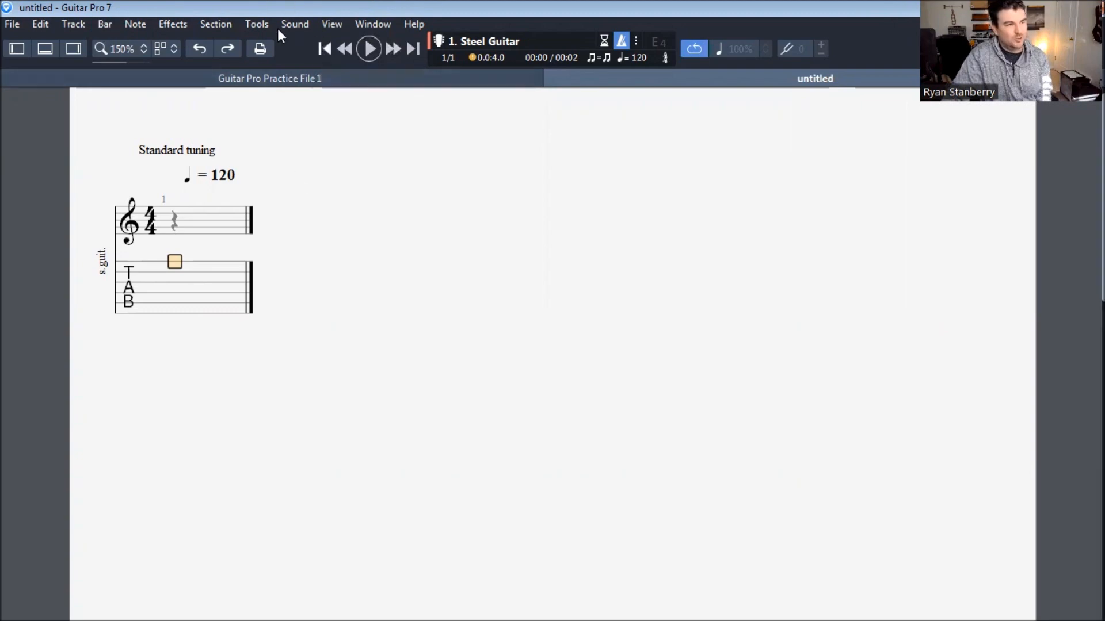
# Step: Try the Shorter / Longer option for the +/- keys behavior in the interface preferences, and restore it to Longer / Shorter
pyautogui.click(17, 22)
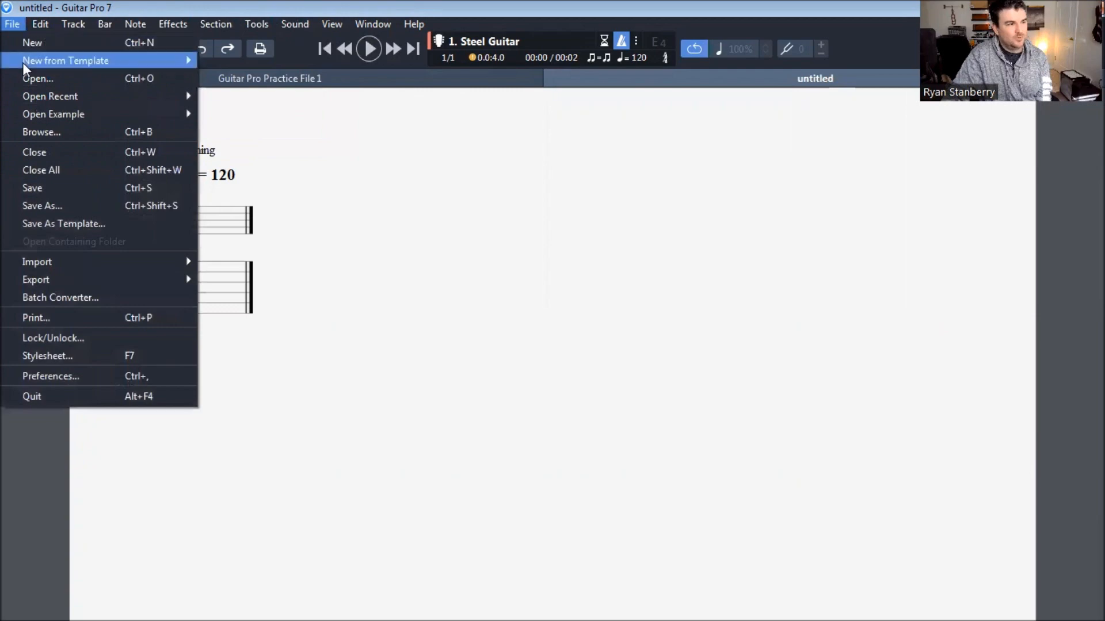
pyautogui.click(150, 379)
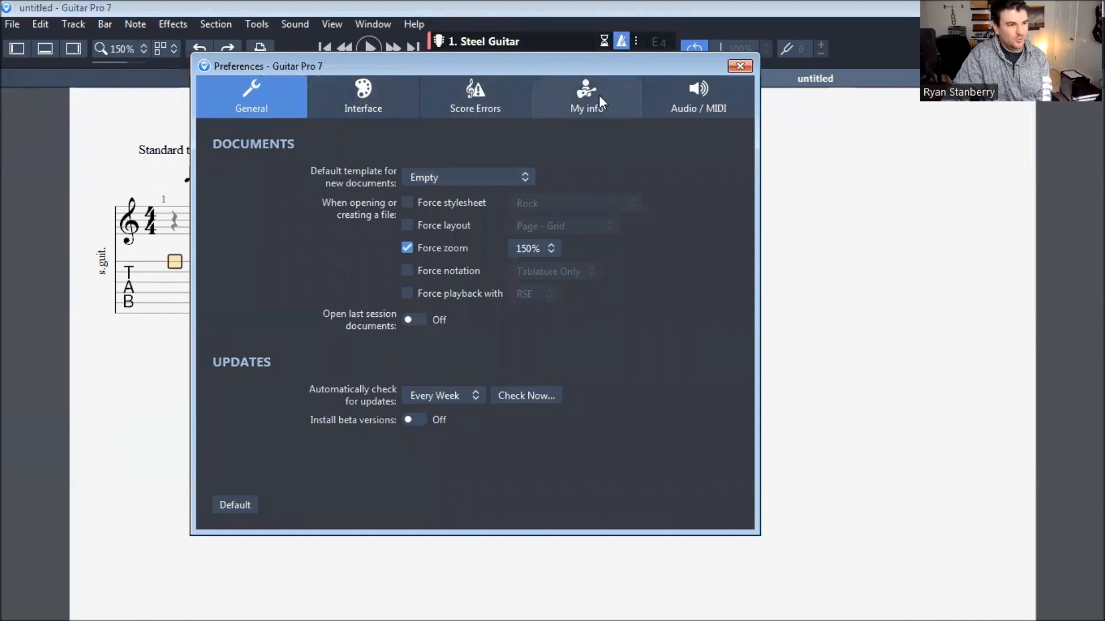
pyautogui.click(367, 103)
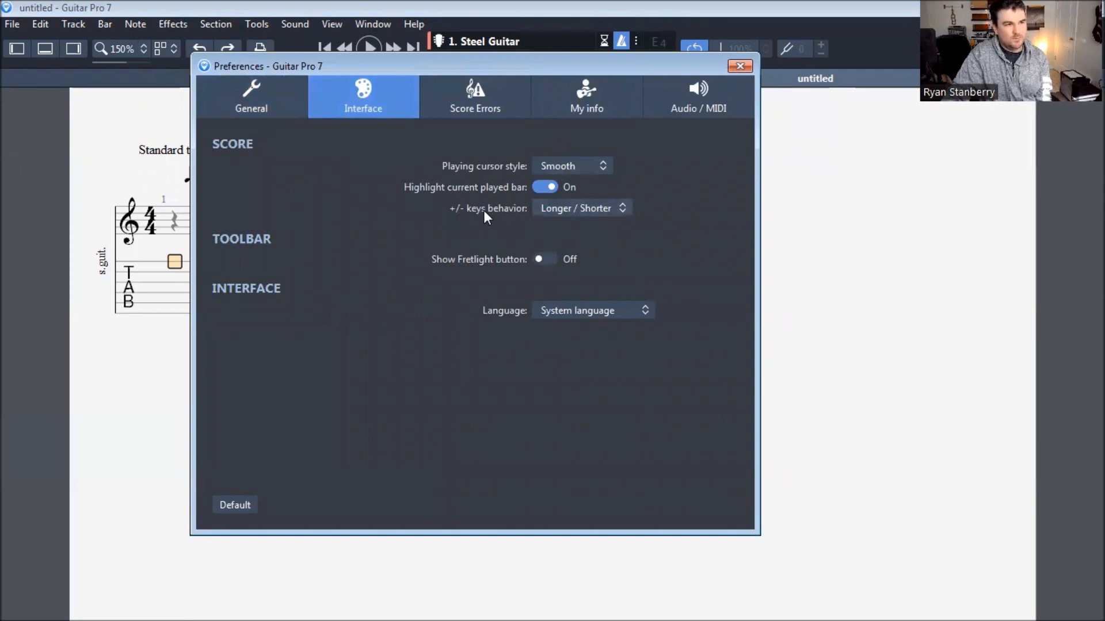
pyautogui.click(588, 208)
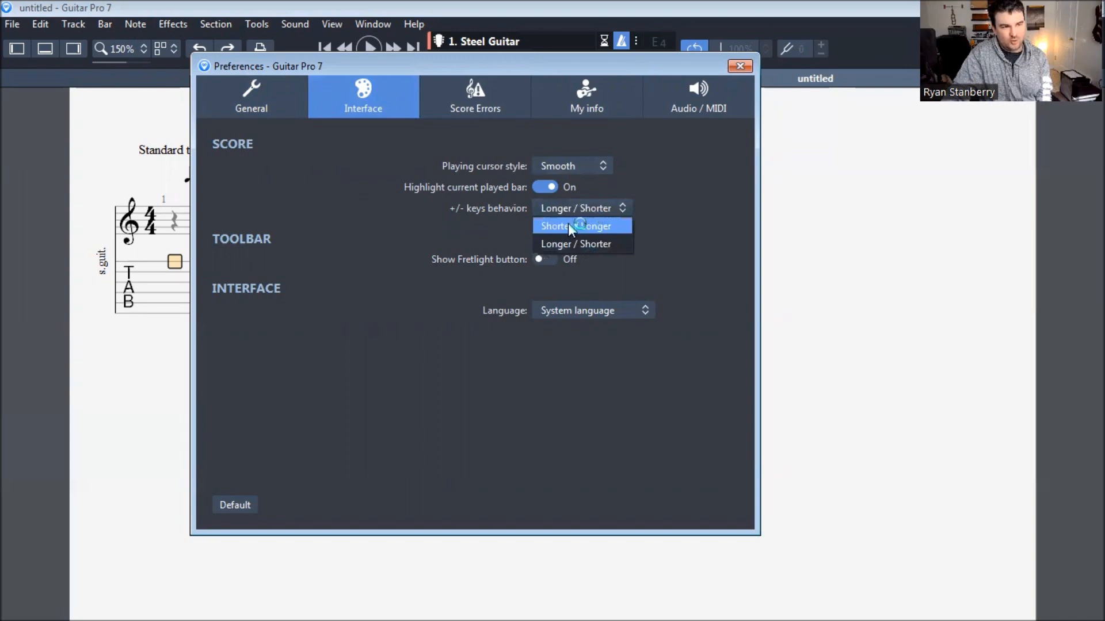
pyautogui.click(600, 227)
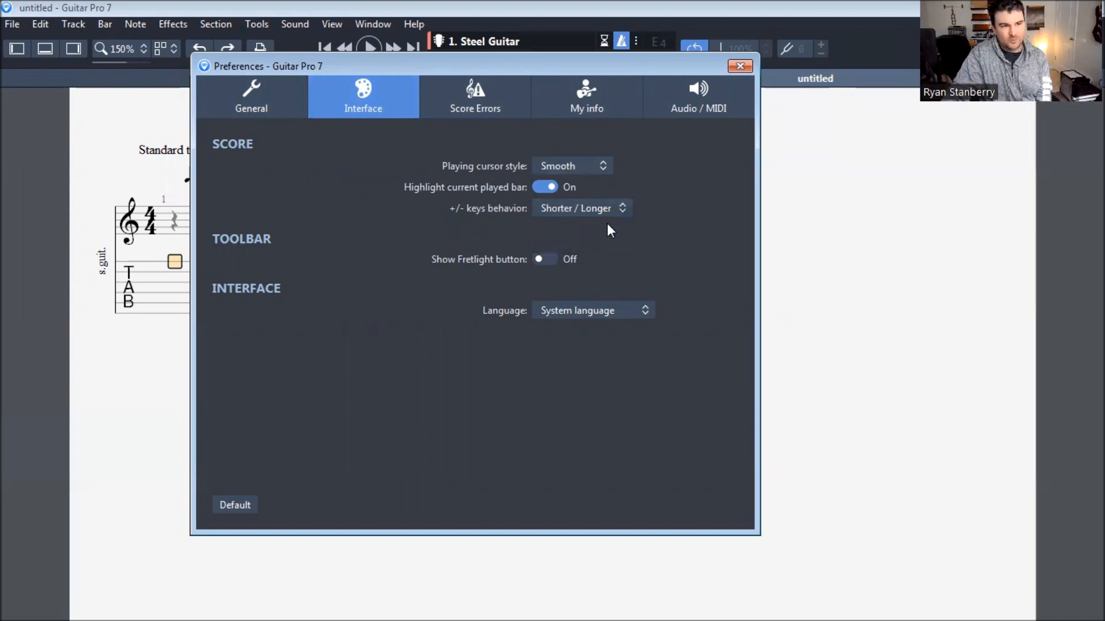
pyautogui.click(578, 204)
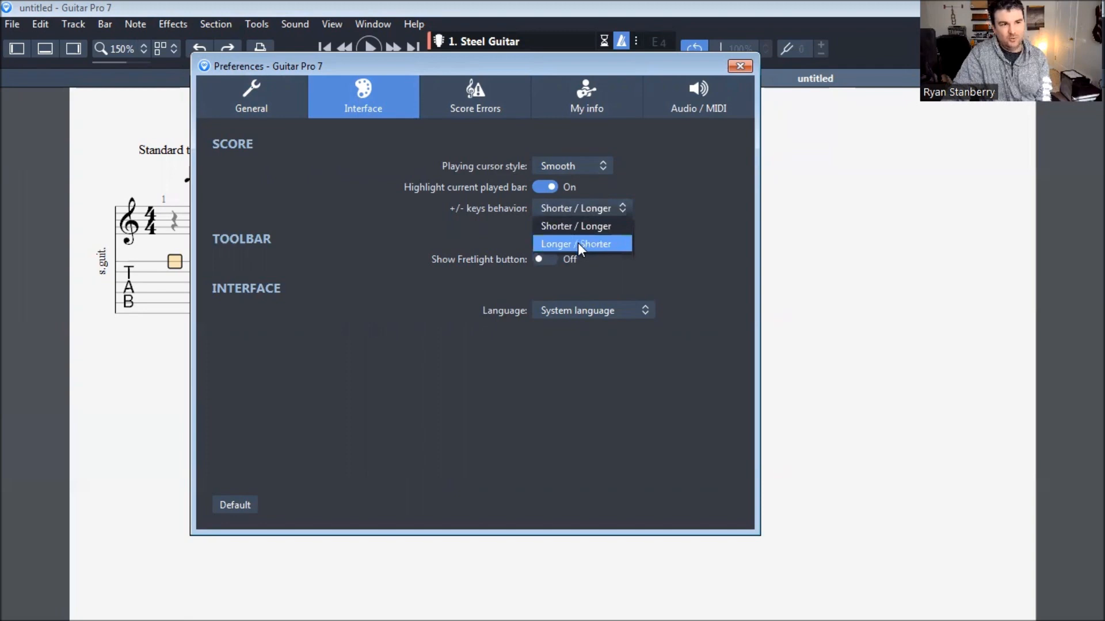
pyautogui.click(578, 242)
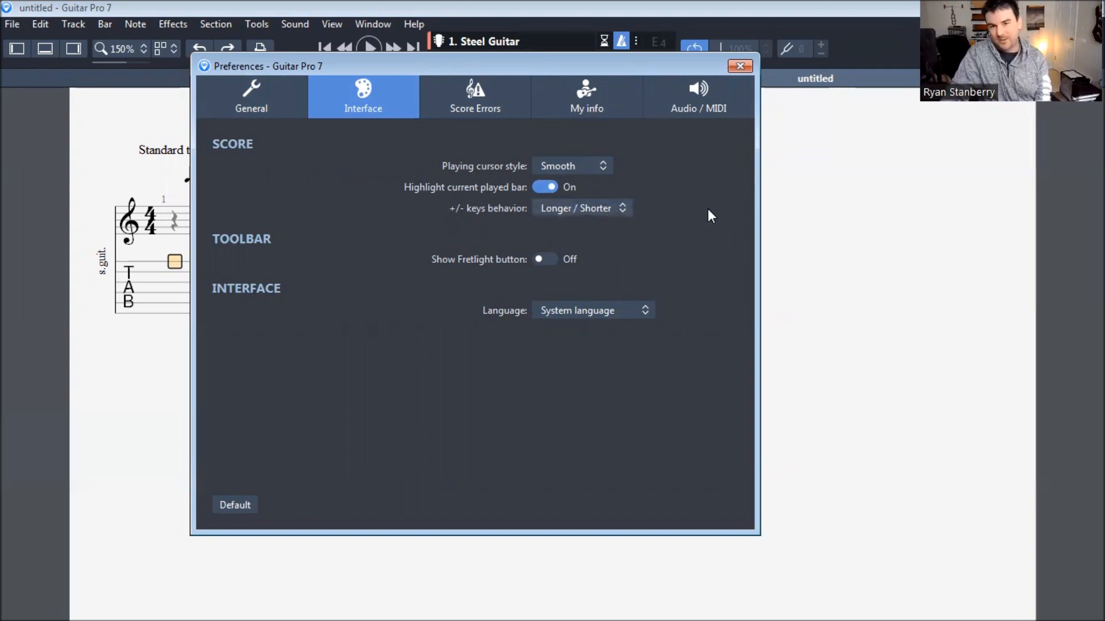
pyautogui.click(739, 66)
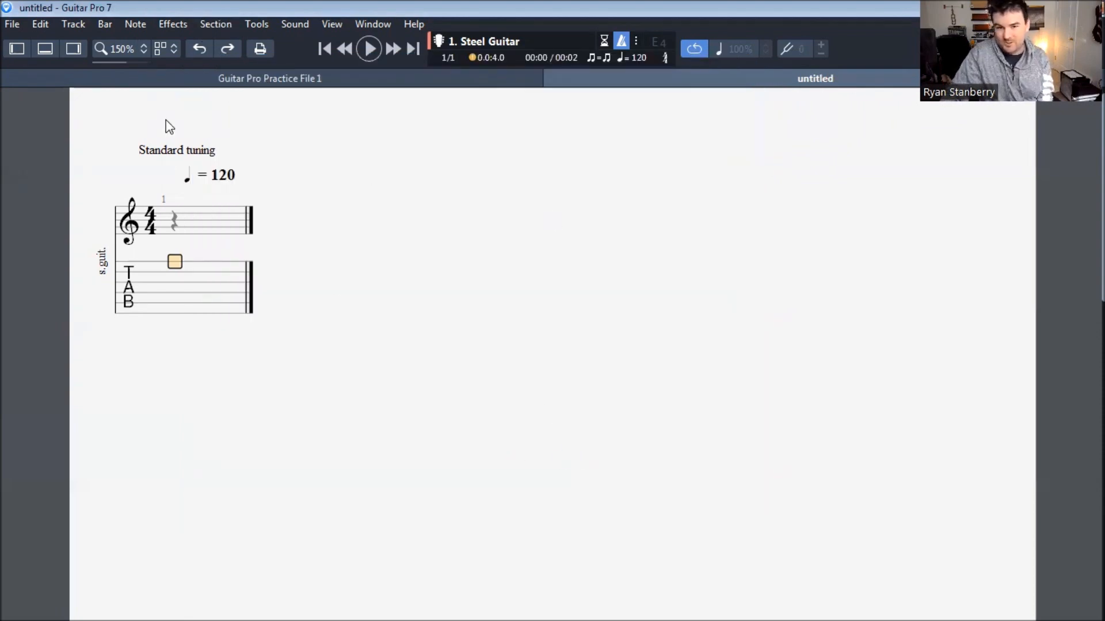
# Step: Return to Guitar Pro Practice File 1 and check which string and fret its first note uses
pyautogui.click(481, 75)
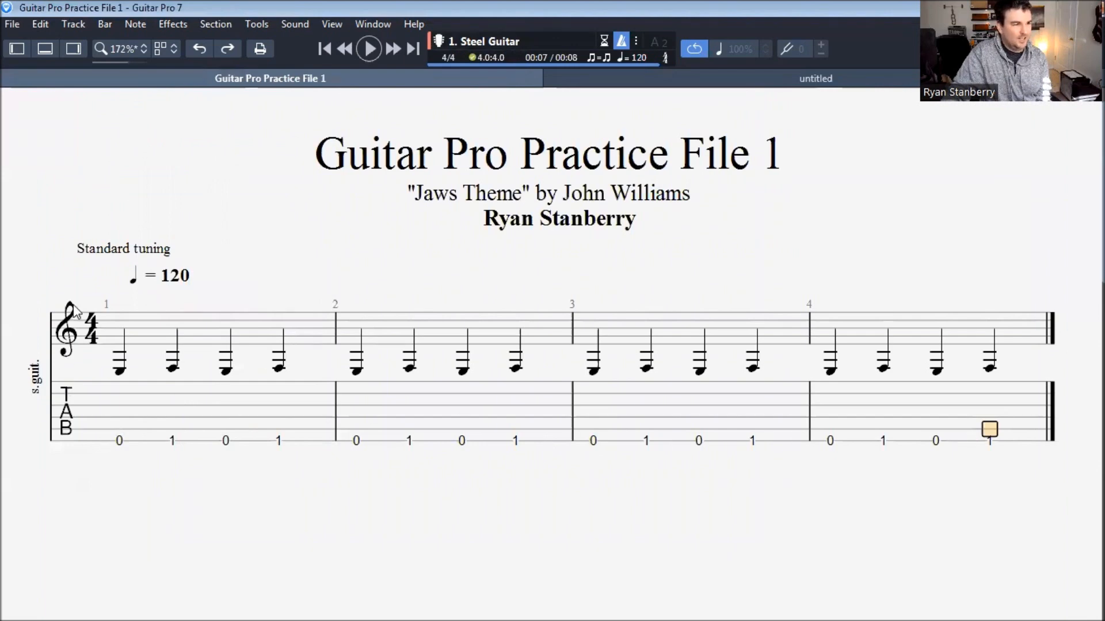
pyautogui.click(120, 440)
pyautogui.click(124, 450)
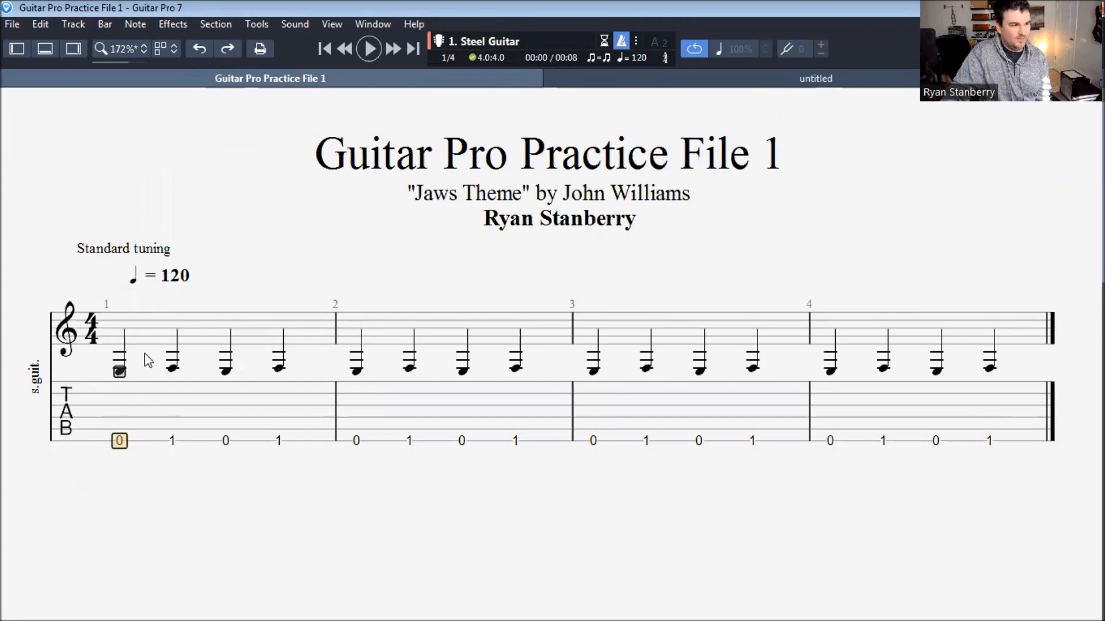
# Step: Go back to the untitled score and place the edit cursor on the lowest tablature line of bar 1
pyautogui.click(794, 82)
pyautogui.click(175, 313)
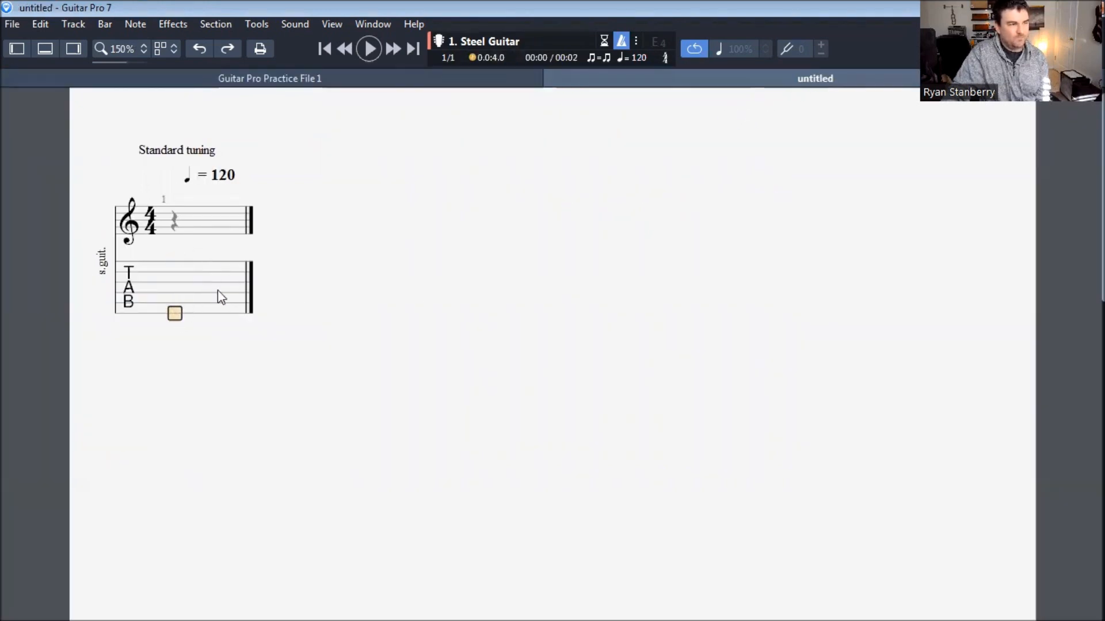
pyautogui.doubleClick(173, 286)
pyautogui.click(174, 283)
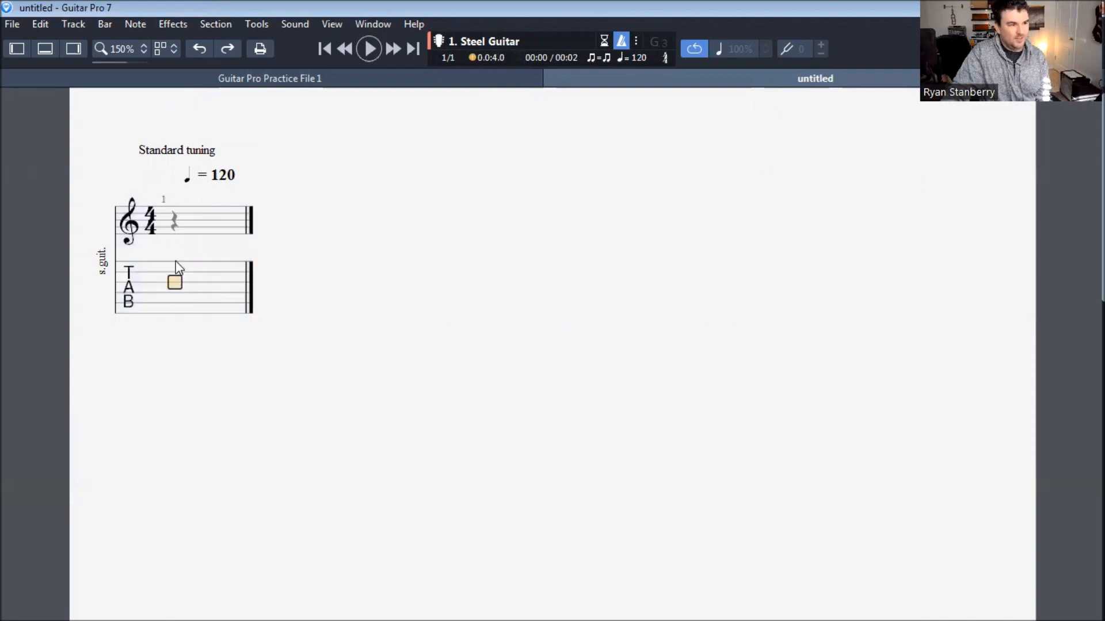
pyautogui.click(175, 218)
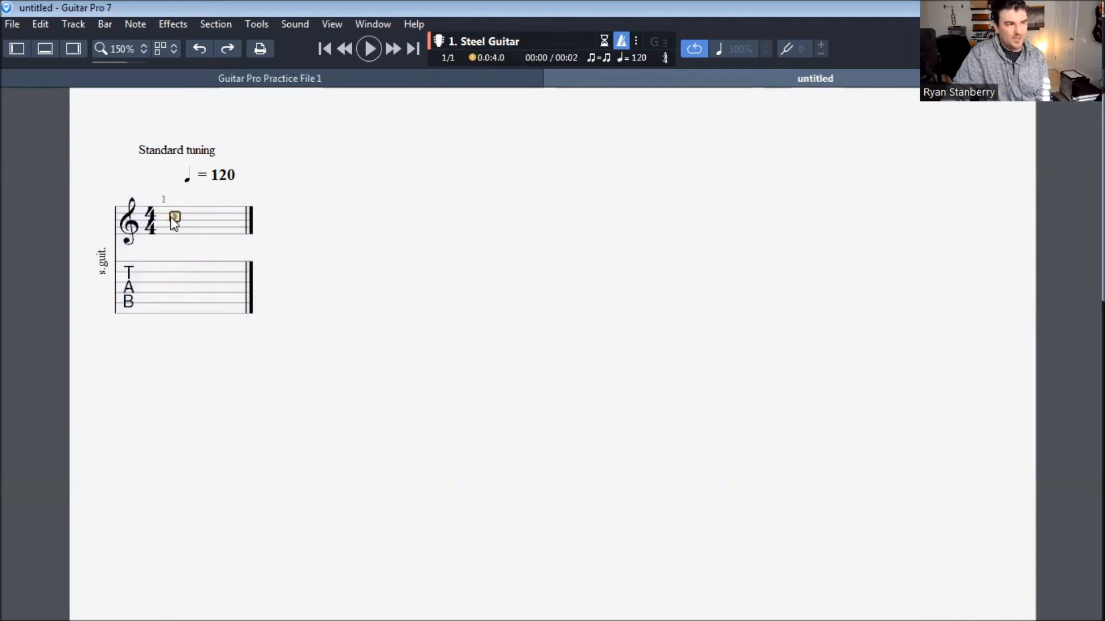
pyautogui.click(175, 311)
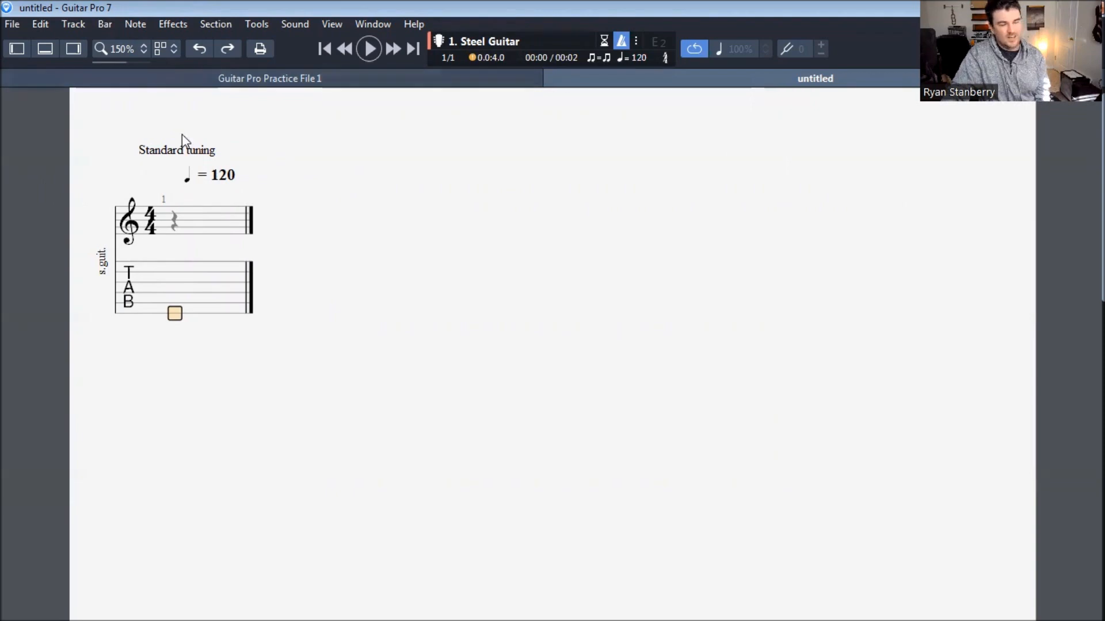
# Step: Try a 25% zoom on the untitled score, set it to Fit to Width, and switch to full screen
pyautogui.click(126, 50)
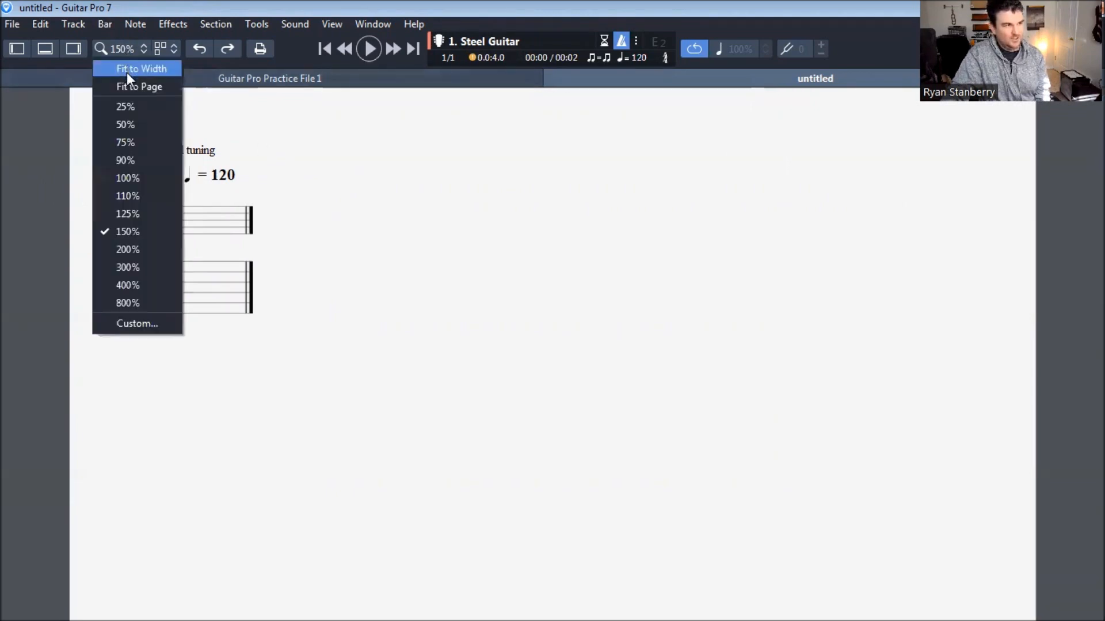
pyautogui.click(127, 71)
pyautogui.click(131, 46)
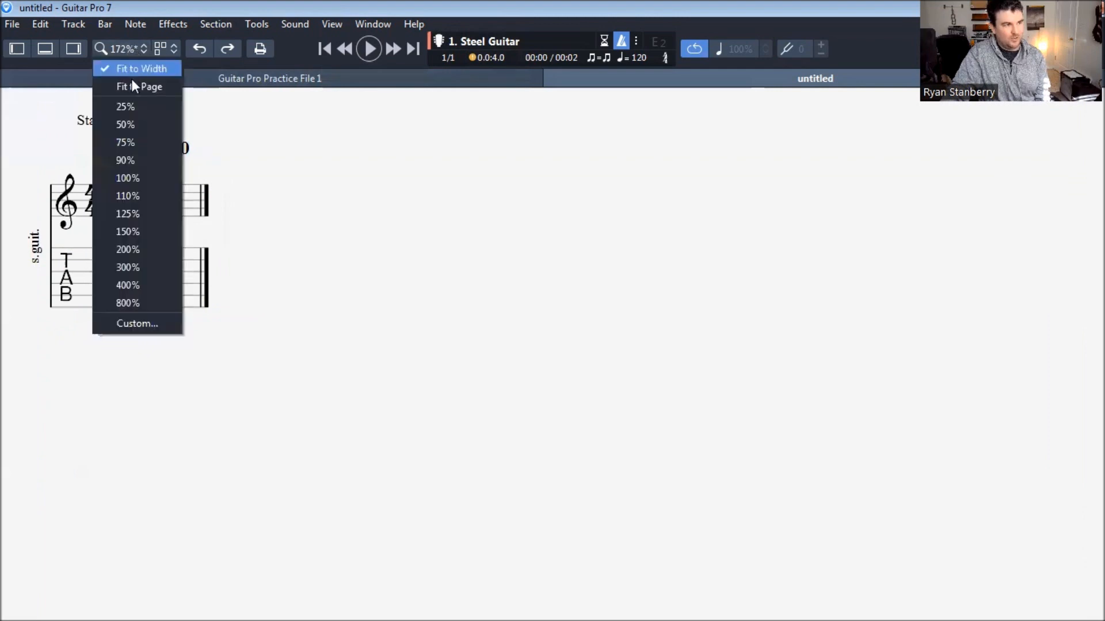
pyautogui.click(142, 108)
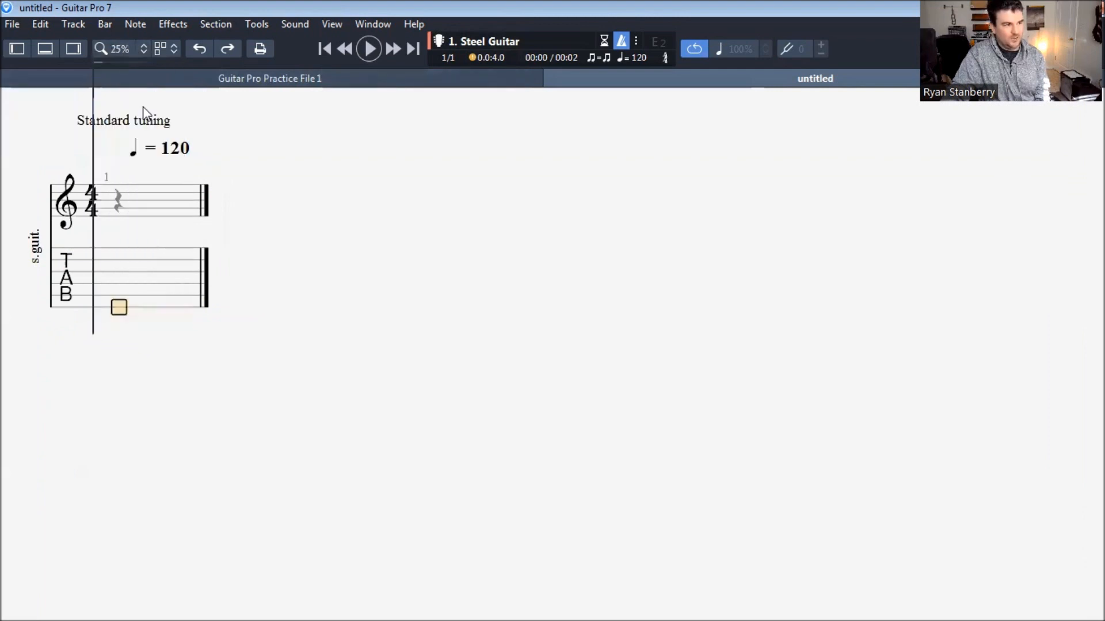
pyautogui.click(117, 48)
pyautogui.click(156, 70)
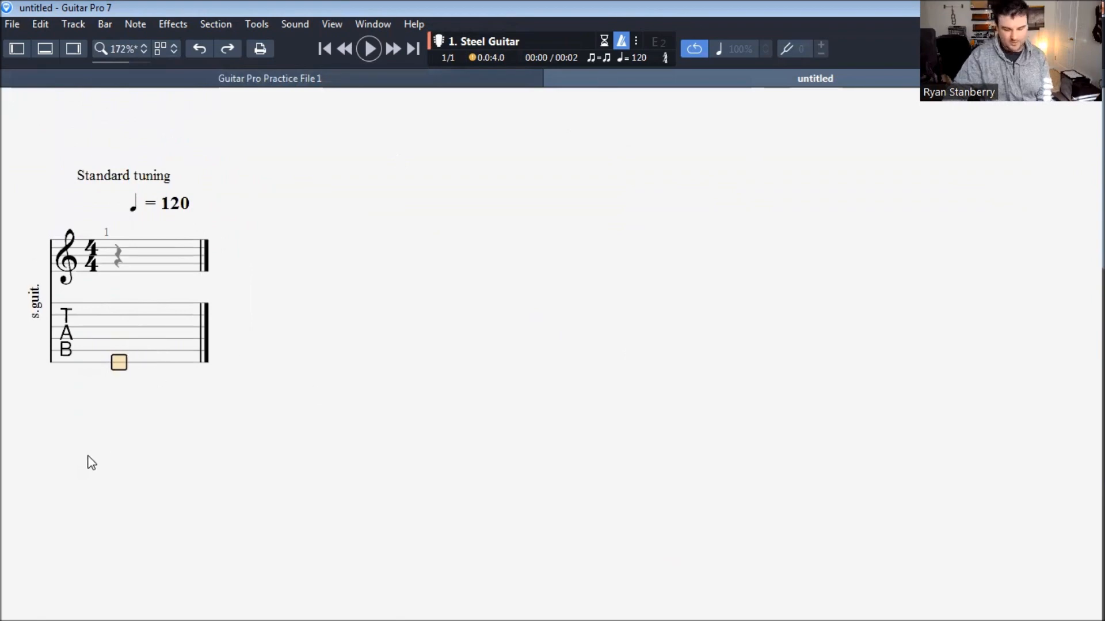
pyautogui.press('F11')
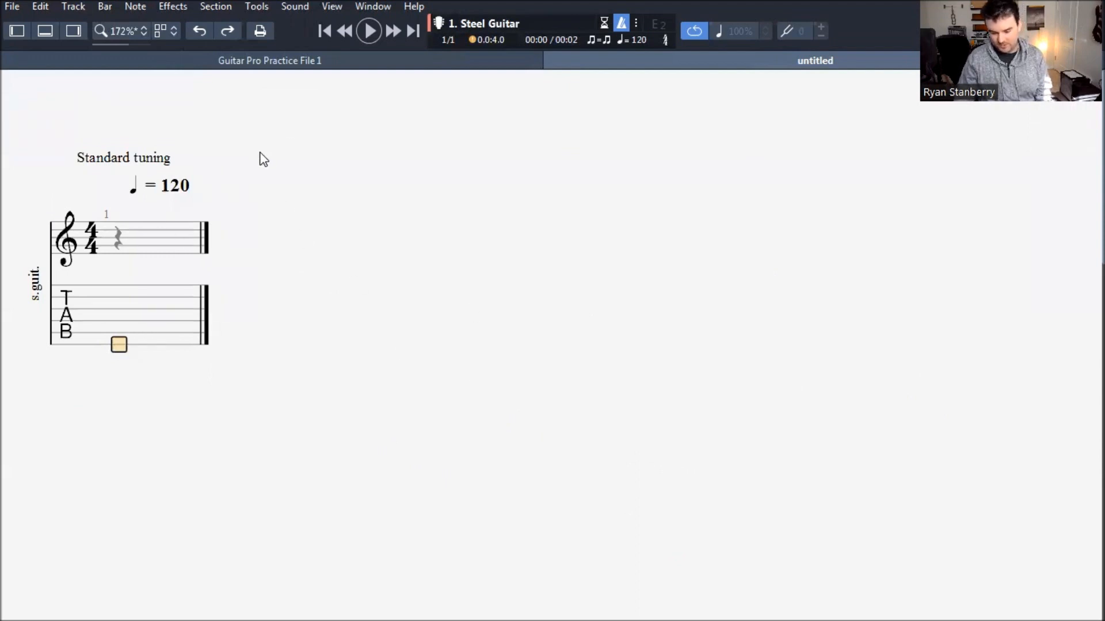
# Step: Enter quarter notes at fret 0 and fret 1 on the lowest string as the first two beats of bar 1
pyautogui.press('0')
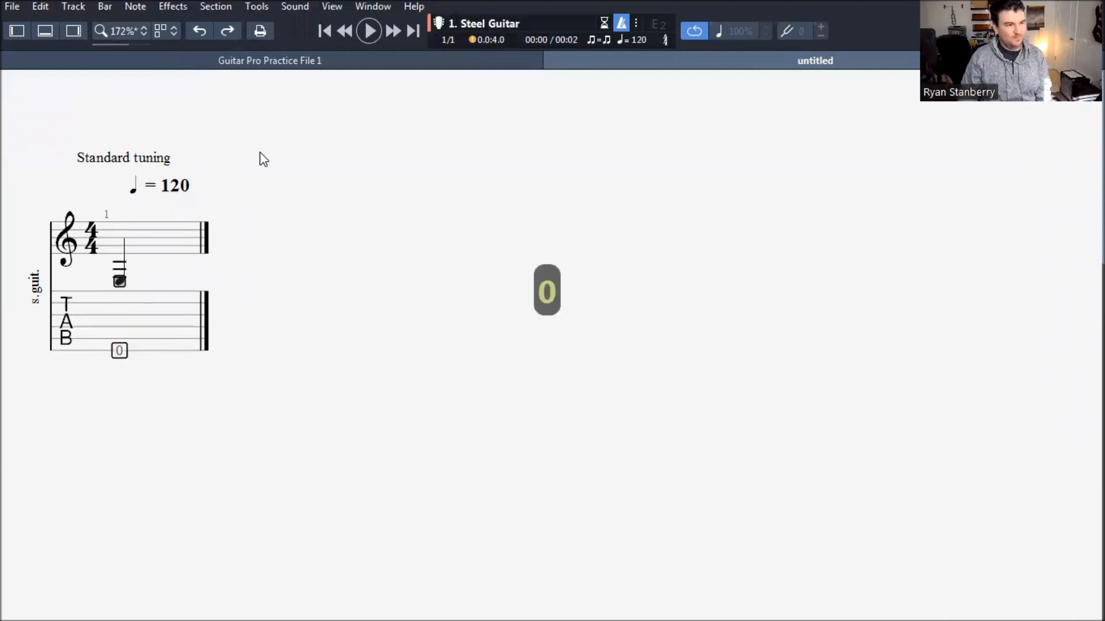
pyautogui.click(124, 371)
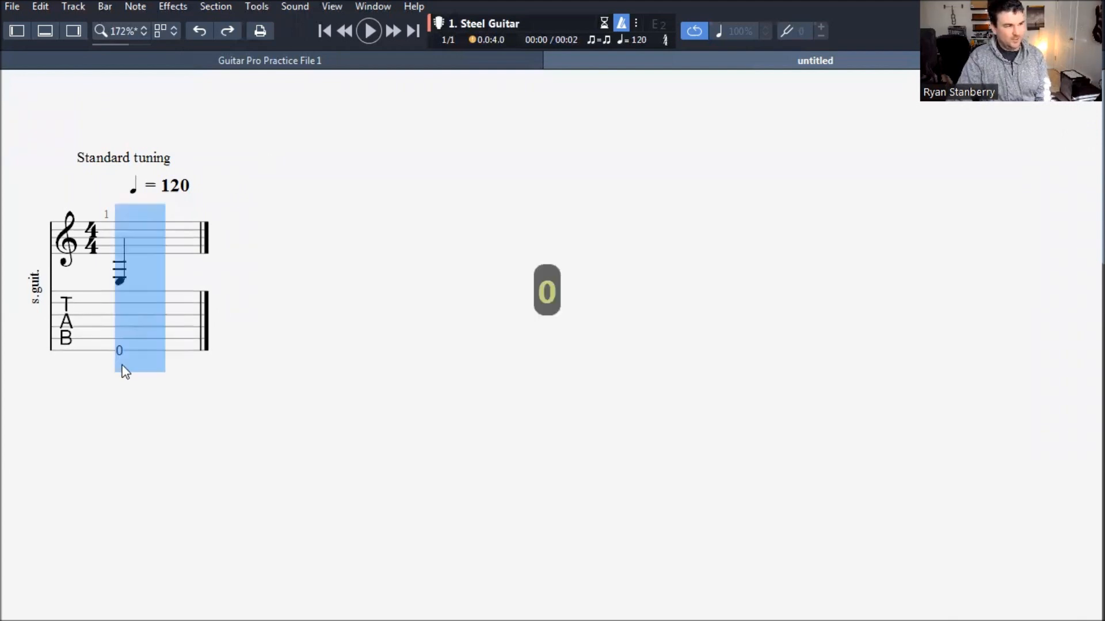
pyautogui.click(127, 348)
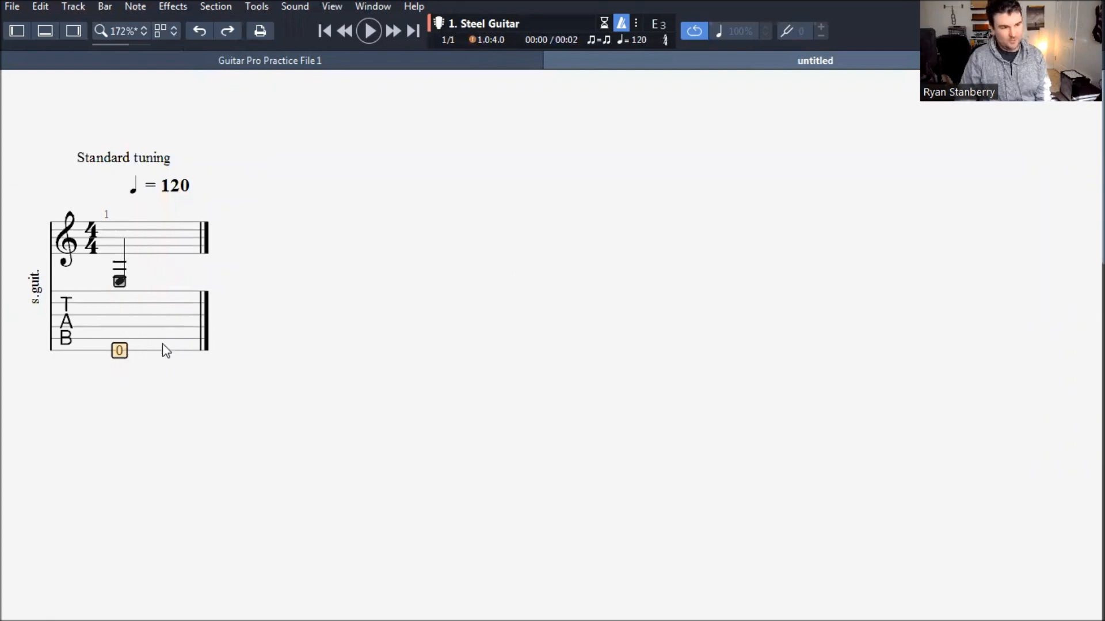
pyautogui.press('Right')
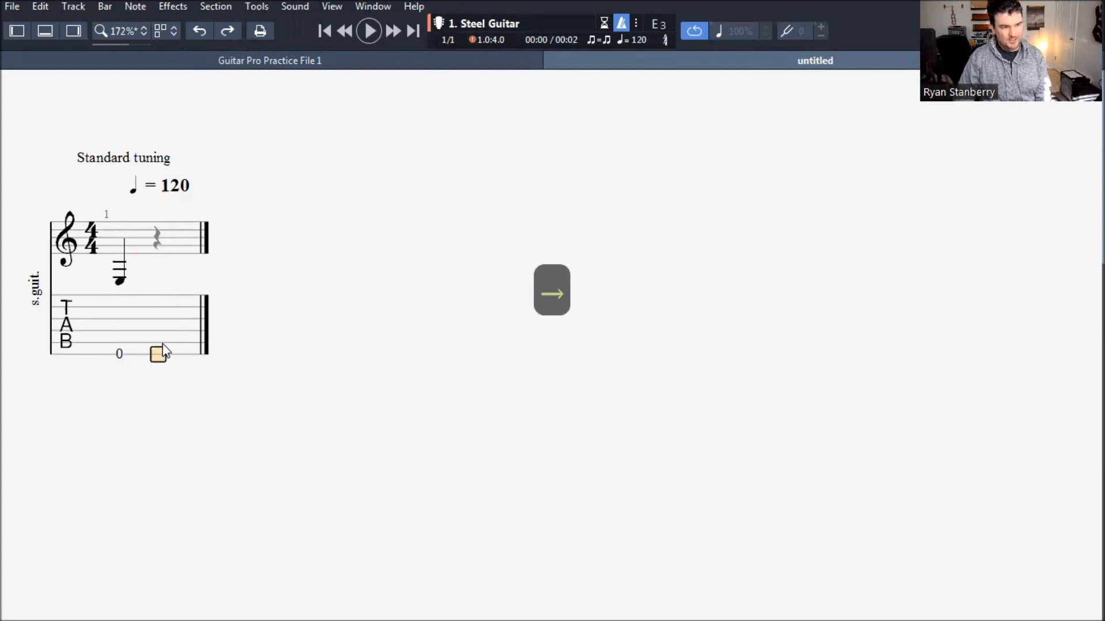
pyautogui.write('1 0 1 0 1 0 1 0 1 0 1 0 1 0 1')
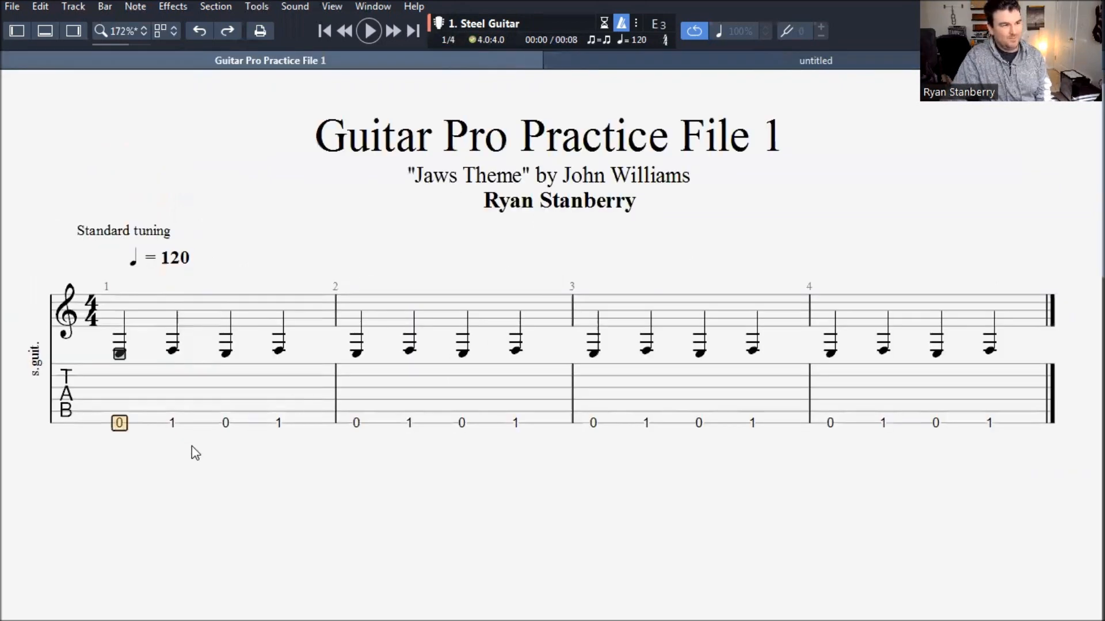
# Step: Check the notes of bar 1 in Guitar Pro Practice File 1 and return to the untitled score
pyautogui.press('space')
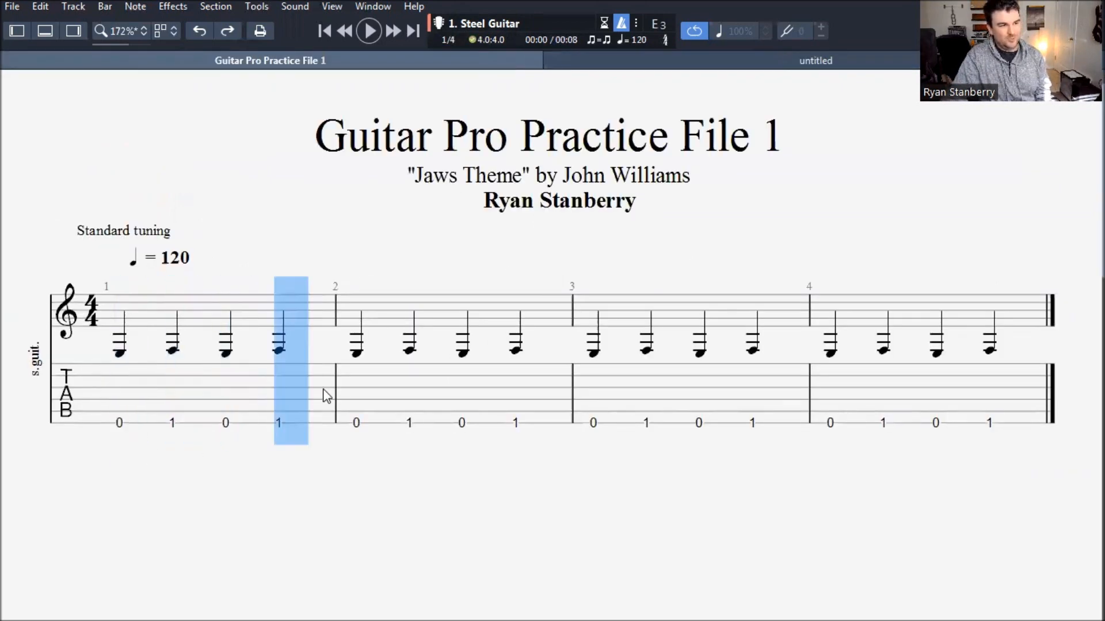
pyautogui.click(879, 59)
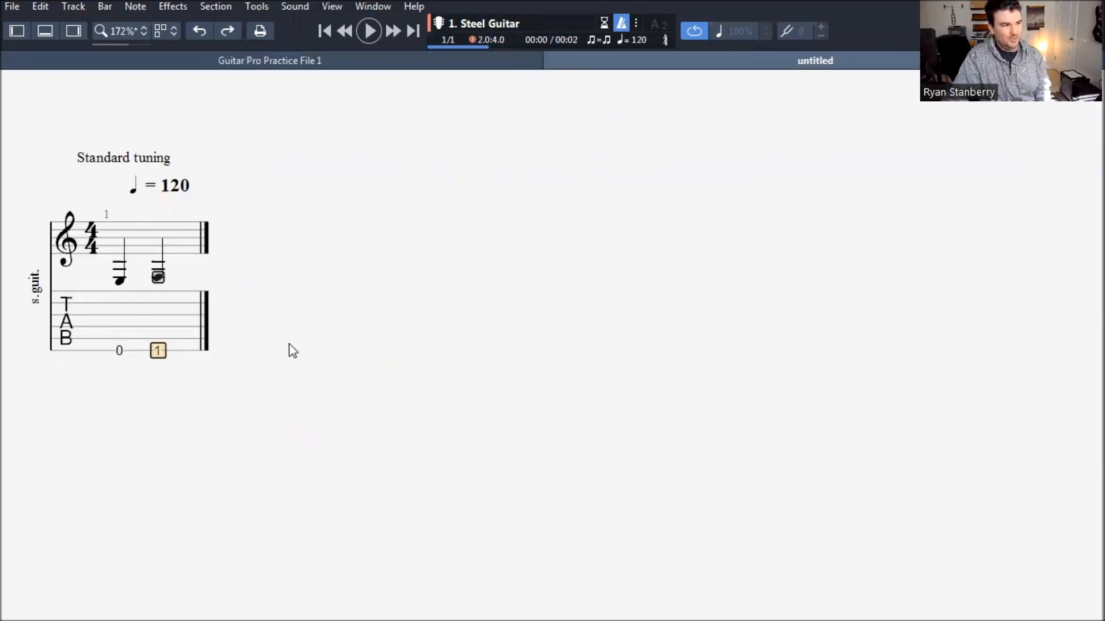
# Step: Complete bar 1 with quarter notes at fret 0 and fret 1 on the lowest string as beats 3 and 4
pyautogui.press('Right')
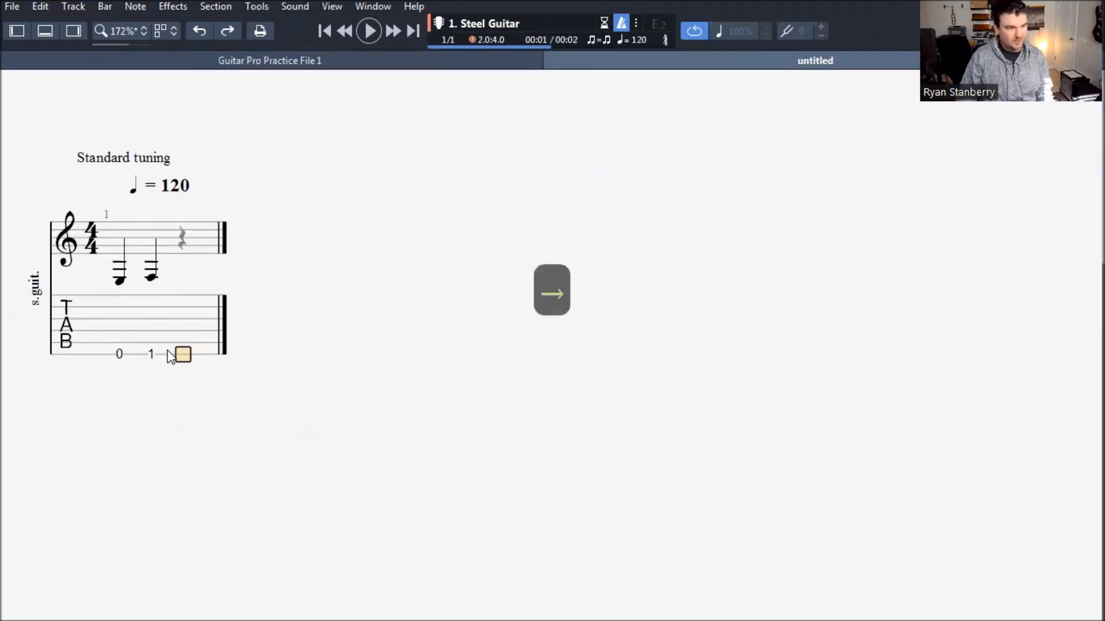
pyautogui.press('0')
pyautogui.press('Right')
pyautogui.press('1')
pyautogui.press('Right')
# Step: Fill bar 2 with quarter notes at frets 0, 1, 0, 1 on the lowest string
pyautogui.press('0')
pyautogui.press('Right')
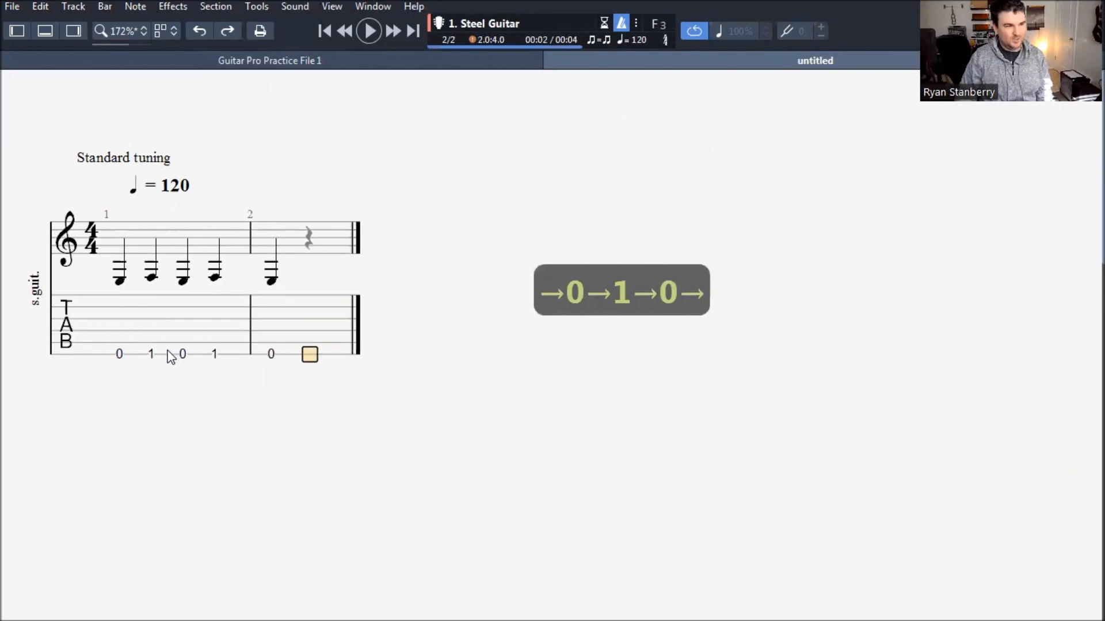
pyautogui.press('1')
pyautogui.press('Right')
pyautogui.press('0')
pyautogui.press('Right')
pyautogui.press('1')
pyautogui.press('Right')
# Step: Fill bar 3 with quarter notes at frets 0, 1, 0, 1 on the lowest string
pyautogui.press('0')
pyautogui.press('Right')
pyautogui.press('1')
pyautogui.press('Right')
pyautogui.press('0')
pyautogui.press('Right')
pyautogui.press('1')
pyautogui.press('Right')
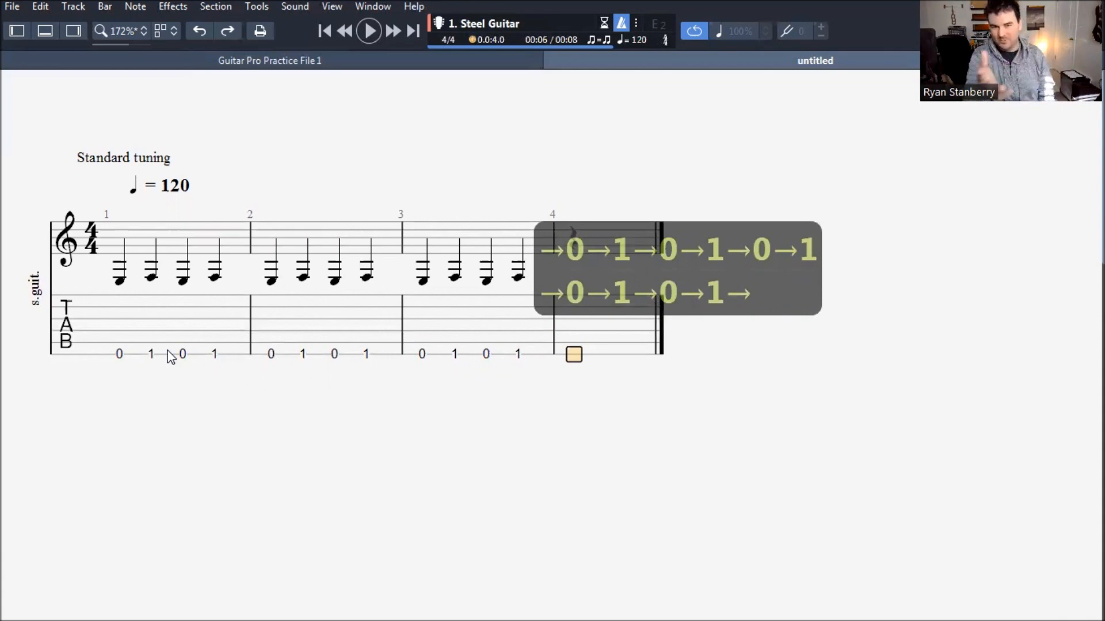
# Step: Fill bar 4 with quarter notes at frets 0, 1, 0, 1 on the lowest string
pyautogui.press('0')
pyautogui.press('Right')
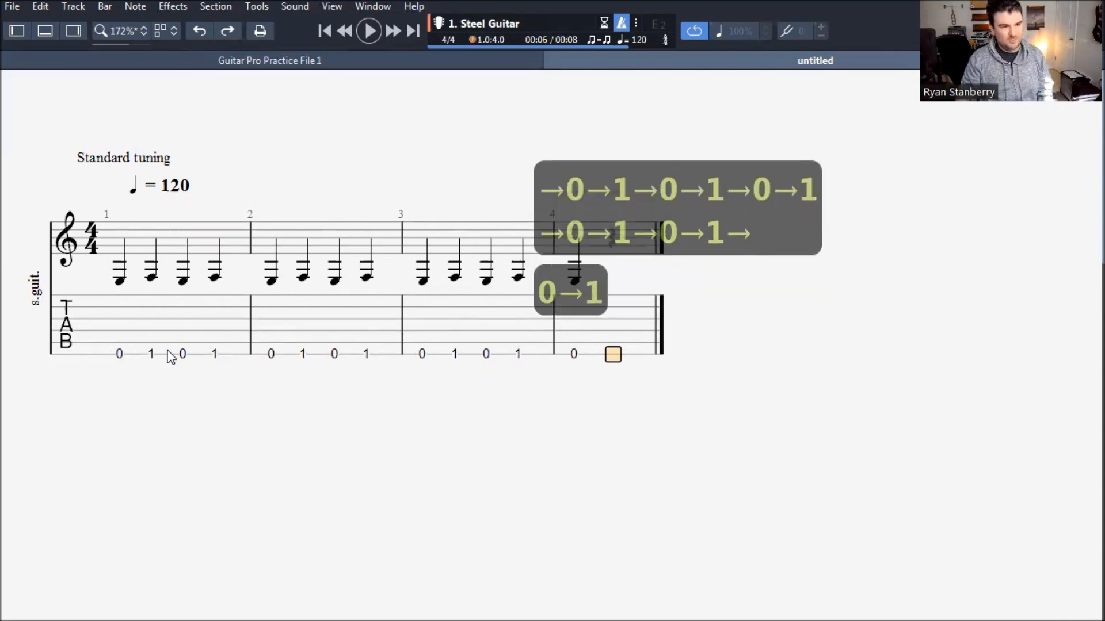
pyautogui.press('1')
pyautogui.press('Right')
pyautogui.press('0')
pyautogui.press('Right')
pyautogui.press('1')
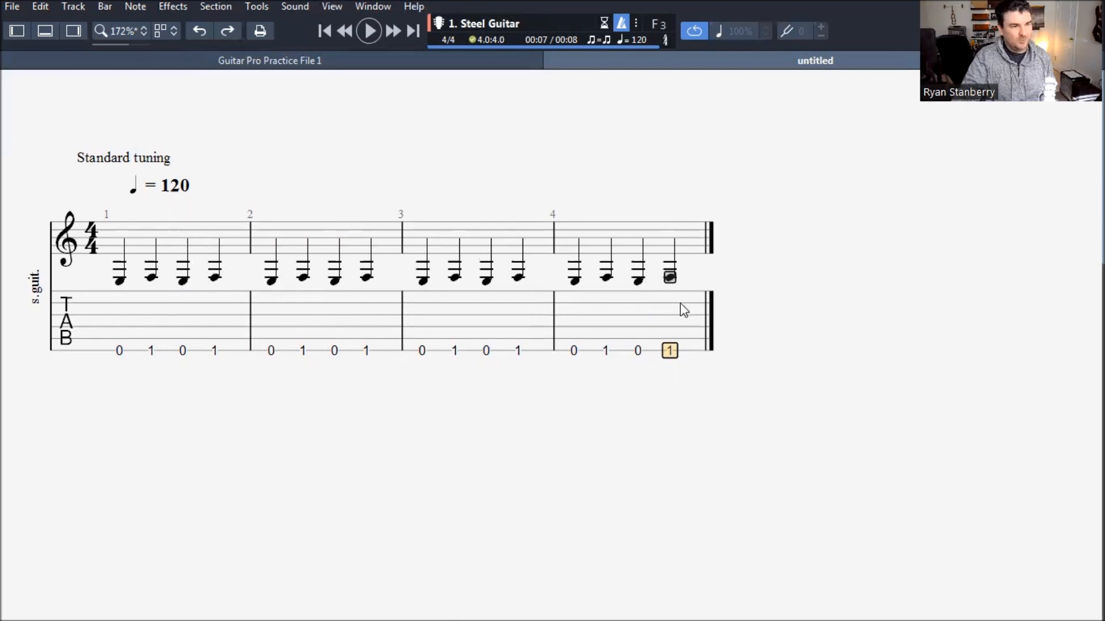
# Step: Compare the width of the four bars in the untitled score with those in Guitar Pro Practice File 1
pyautogui.click(151, 327)
pyautogui.keyDown('shift'); pyautogui.click(720, 286); pyautogui.keyUp('shift')
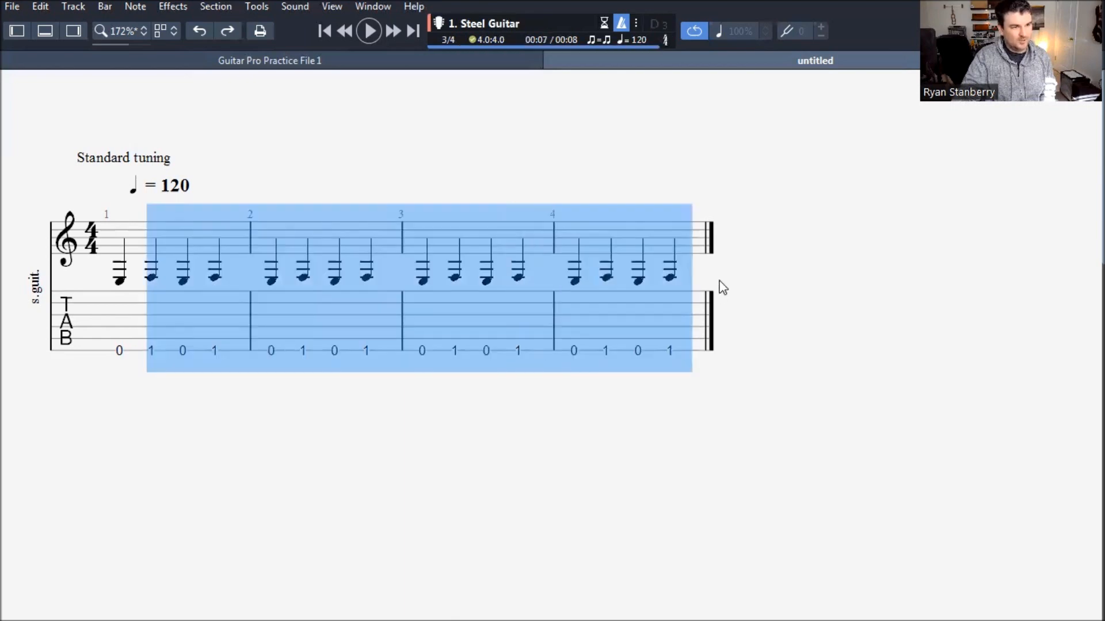
pyautogui.click(350, 62)
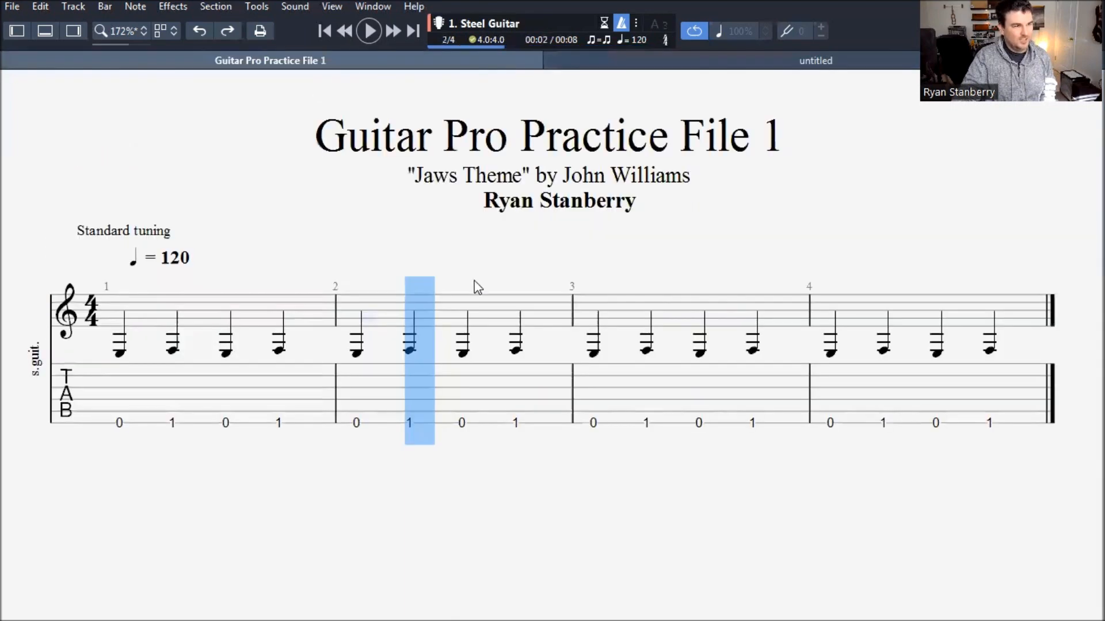
pyautogui.hotkey('ctrl', 'a')
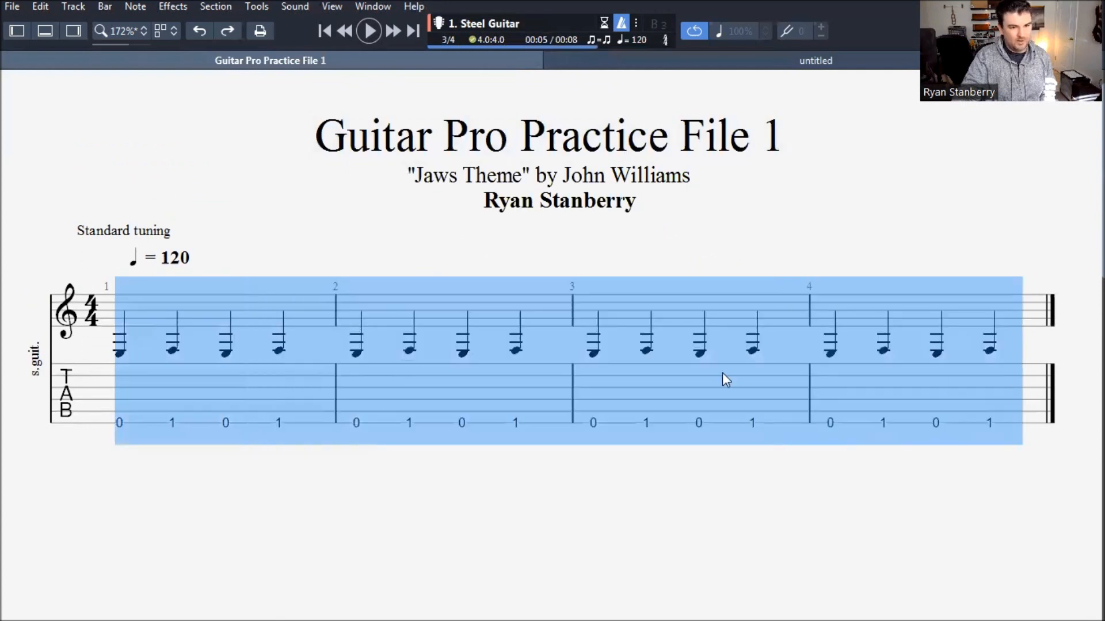
pyautogui.click(719, 66)
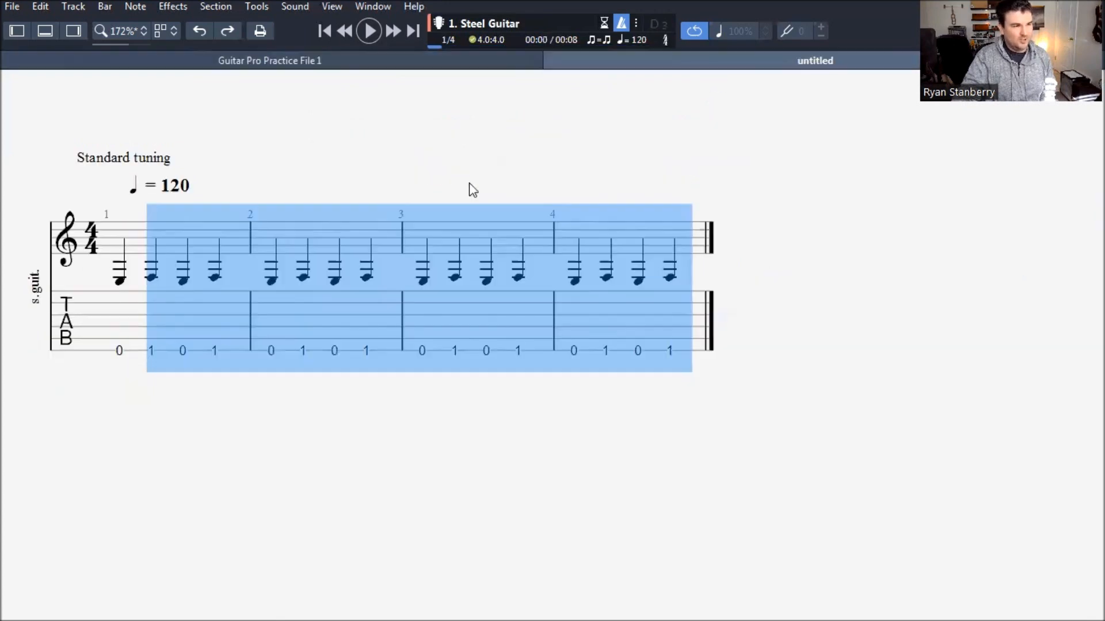
# Step: Force a line break at the last note of bar 4 so the four bars fill the page width
pyautogui.click(671, 351)
pyautogui.moveTo(669, 323); pyautogui.dragTo(629, 225)
pyautogui.click(596, 300)
pyautogui.click(669, 349)
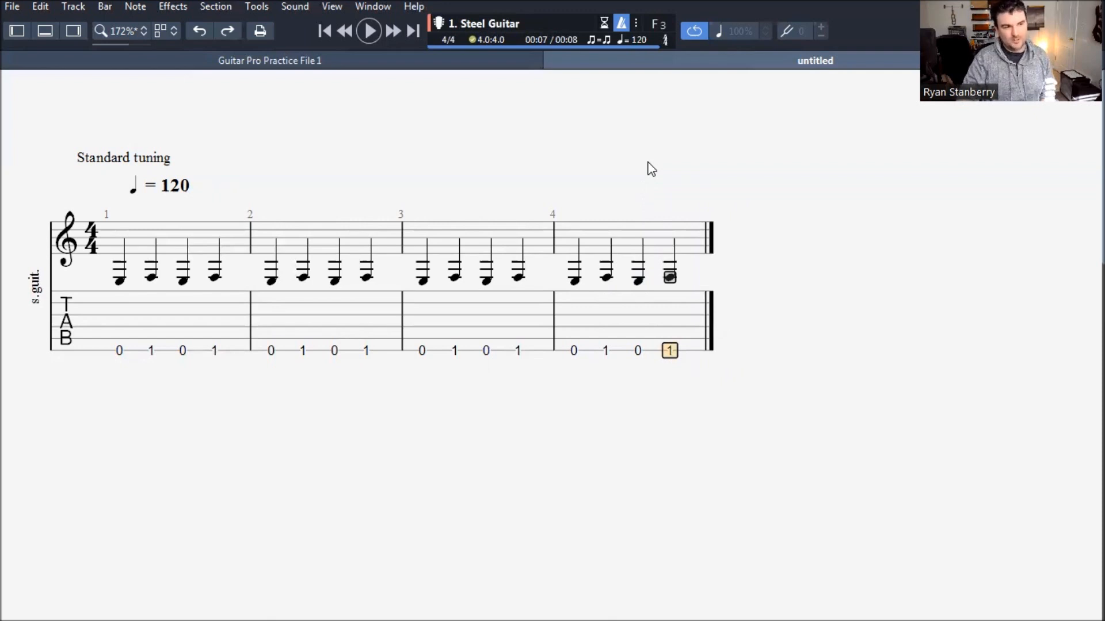
pyautogui.hotkey('ctrl', 'Return')
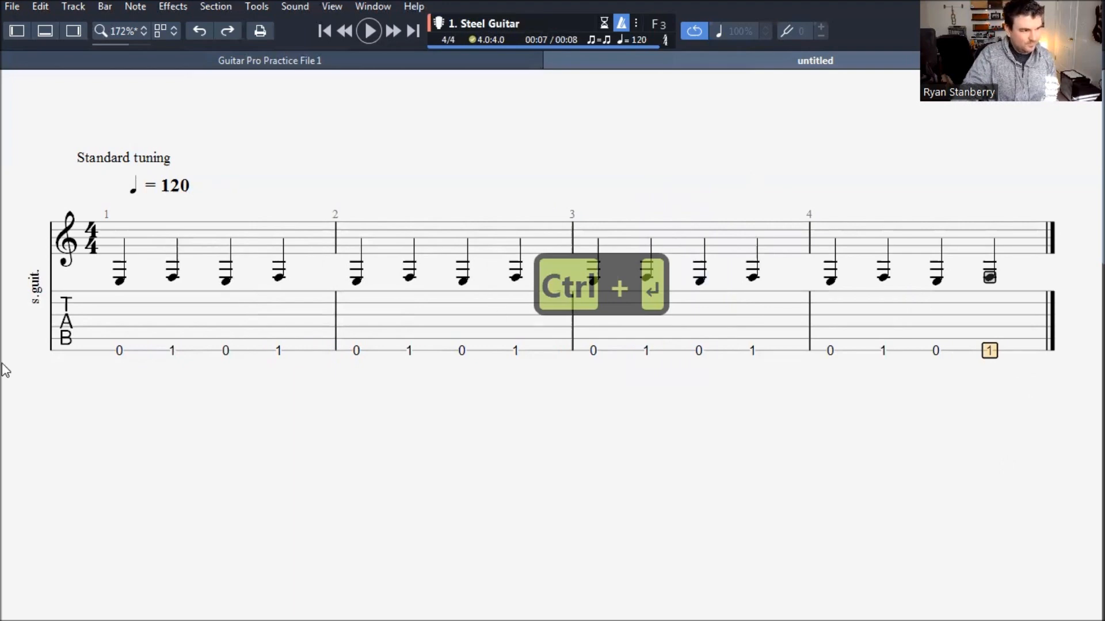
# Step: Select the first note of bar 1 and compare the score's heading with that of Guitar Pro Practice File 1
pyautogui.click(120, 351)
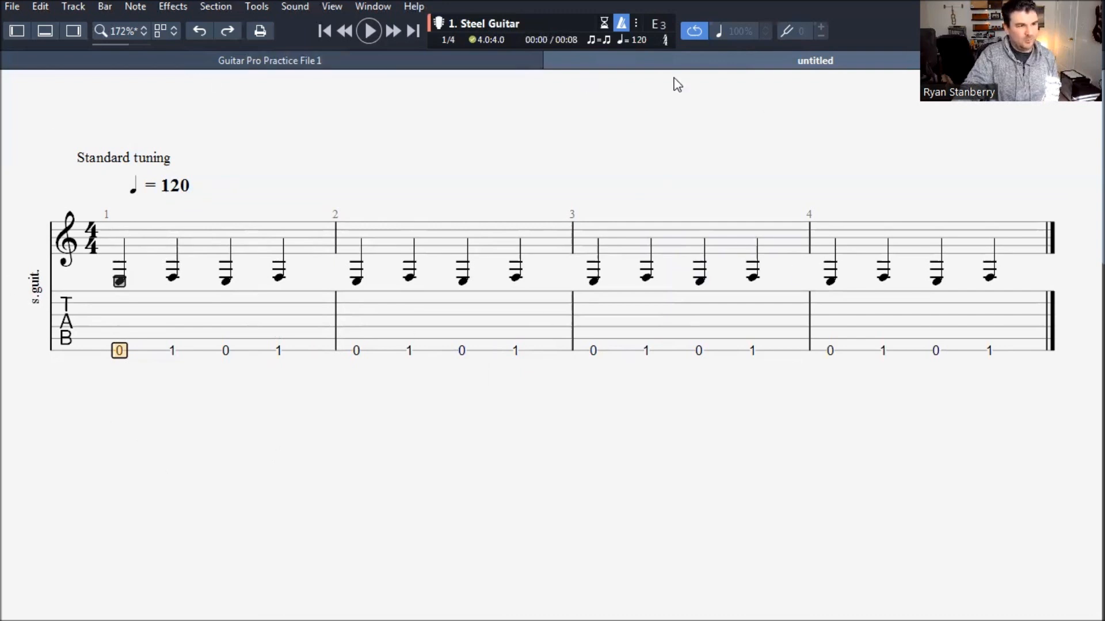
pyautogui.click(496, 65)
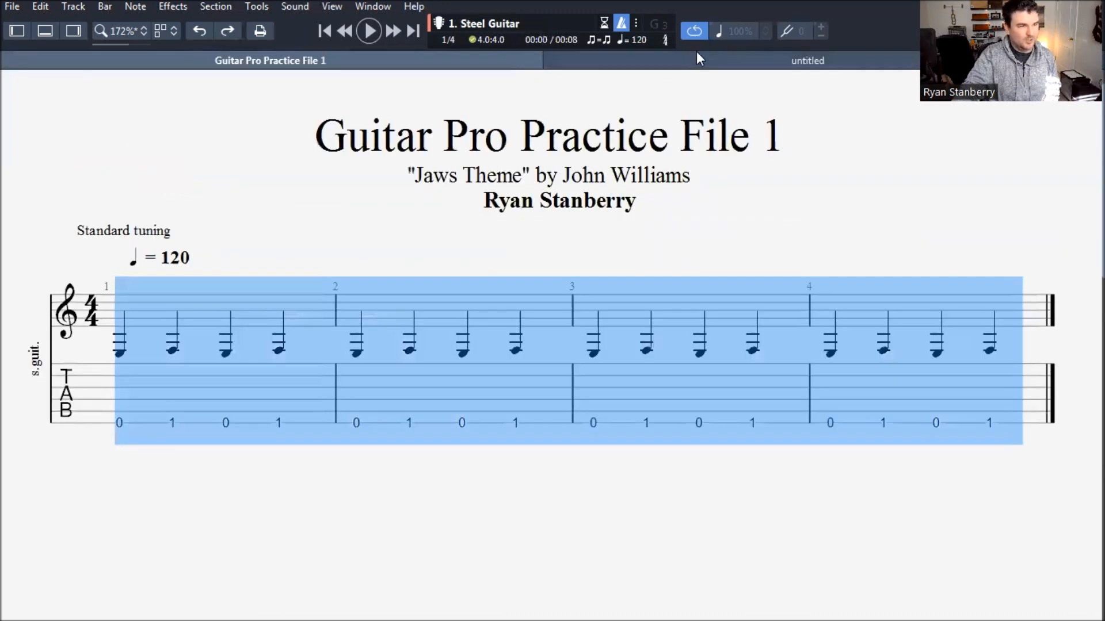
pyautogui.click(633, 62)
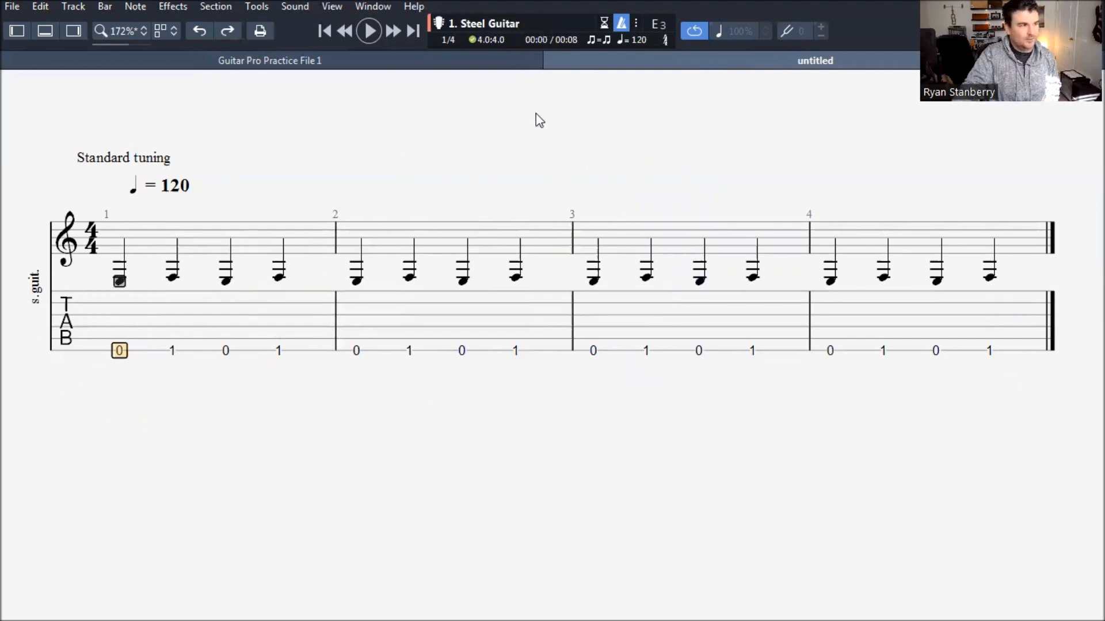
pyautogui.moveTo(85, 20)
pyautogui.mouseDown()
pyautogui.moveTo(26, 22)
pyautogui.moveTo(58, 96)
pyautogui.moveTo(81, 77)
pyautogui.moveTo(104, 89)
pyautogui.moveTo(127, 43)
pyautogui.moveTo(68, 9)
pyautogui.mouseUp()
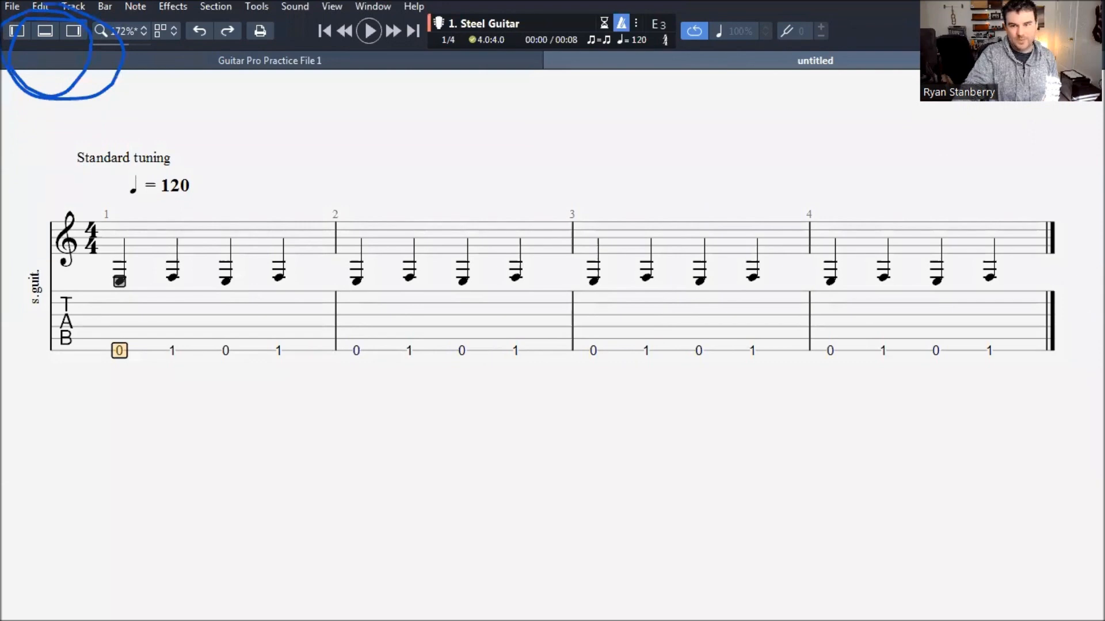
pyautogui.click(983, 110)
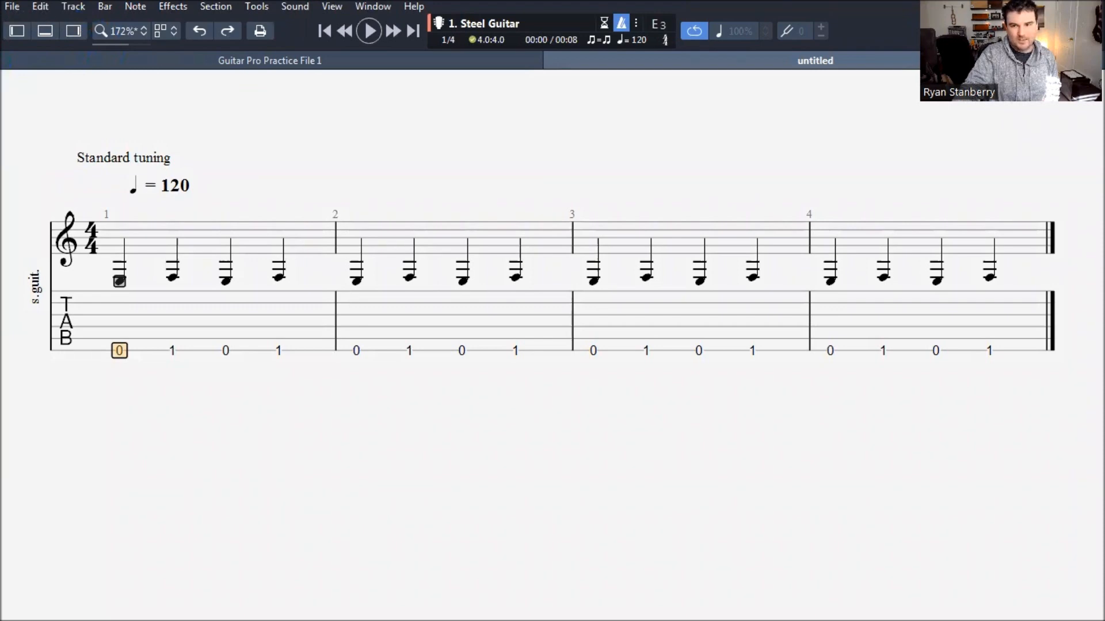
# Step: Set the score's title to "Jaws Theme" and its artist to "John Williams" in the song information
pyautogui.click(69, 29)
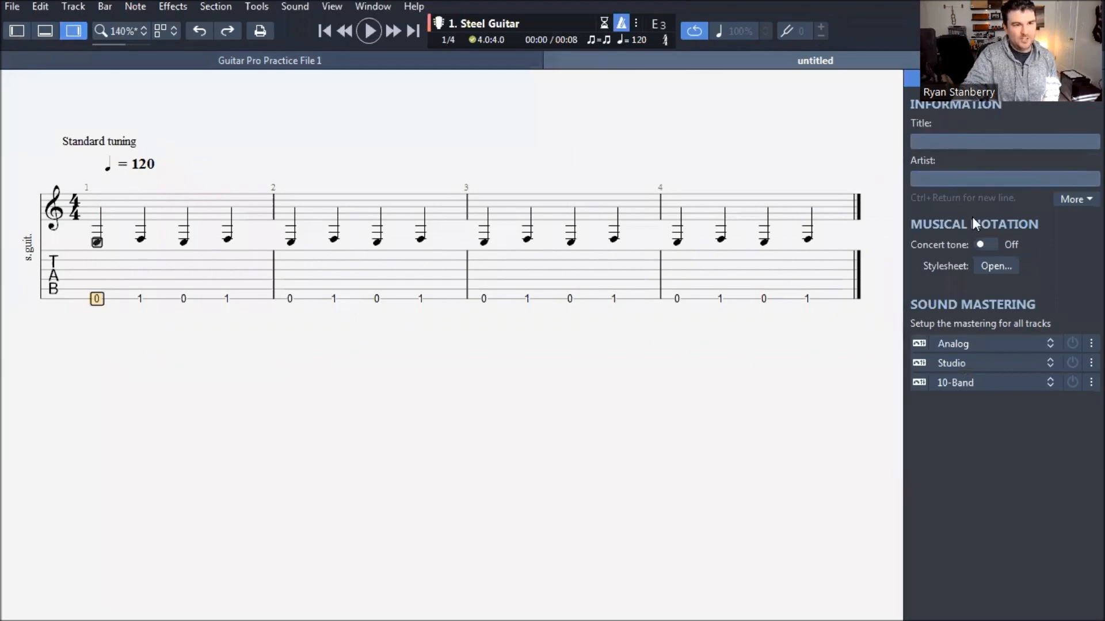
pyautogui.click(1014, 140)
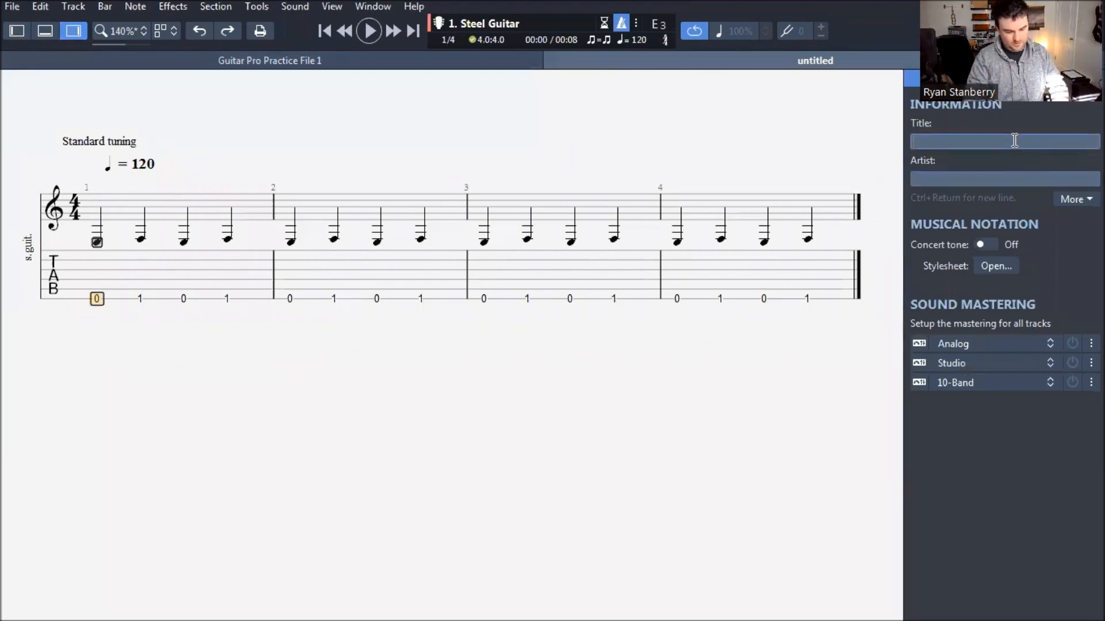
pyautogui.write('Jaws Them')
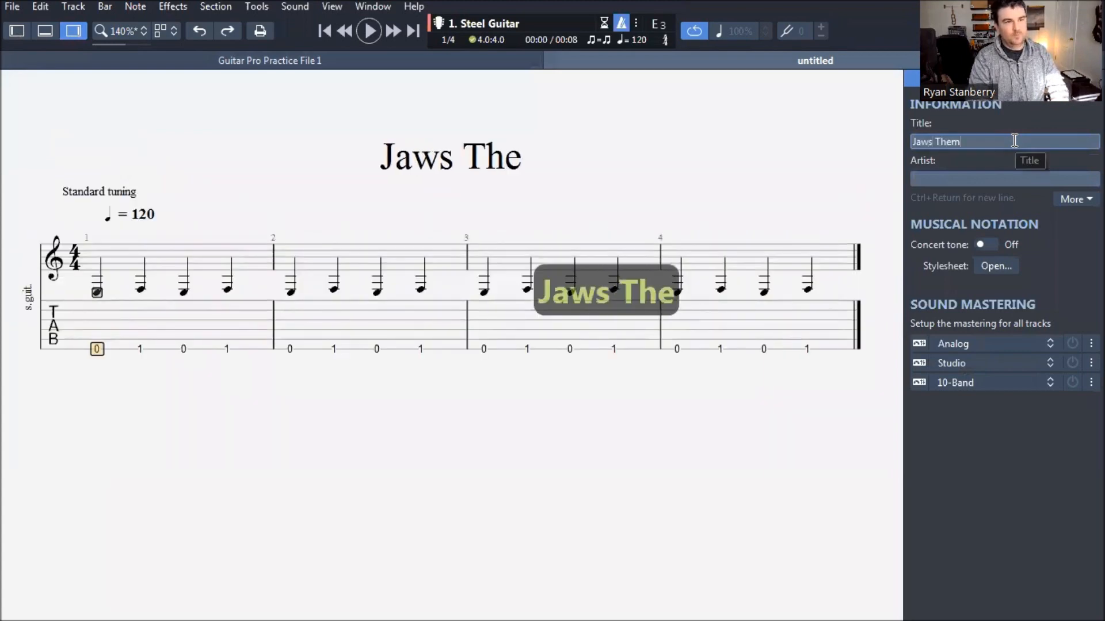
pyautogui.write('e')
pyautogui.press('Tab')
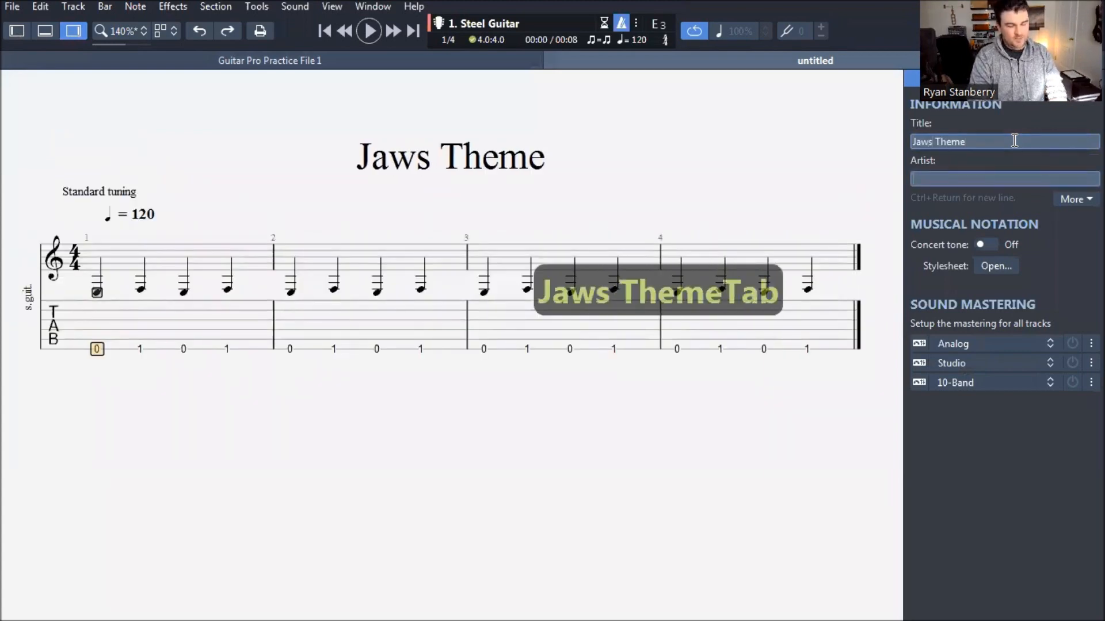
pyautogui.write('Johm')
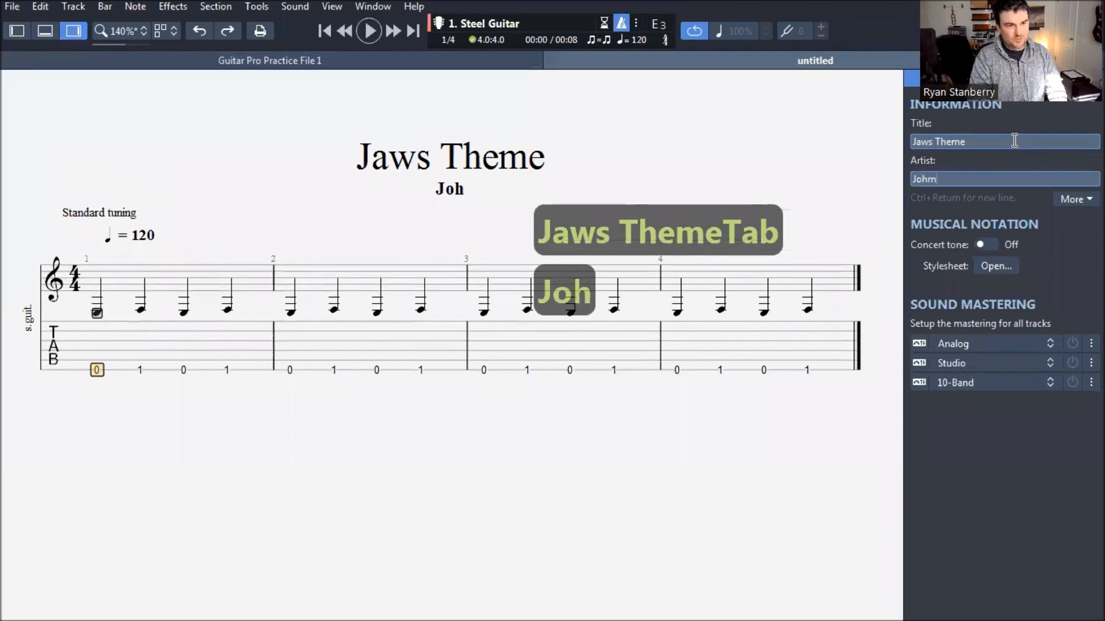
pyautogui.press('BackSpace')
pyautogui.write('n Williams')
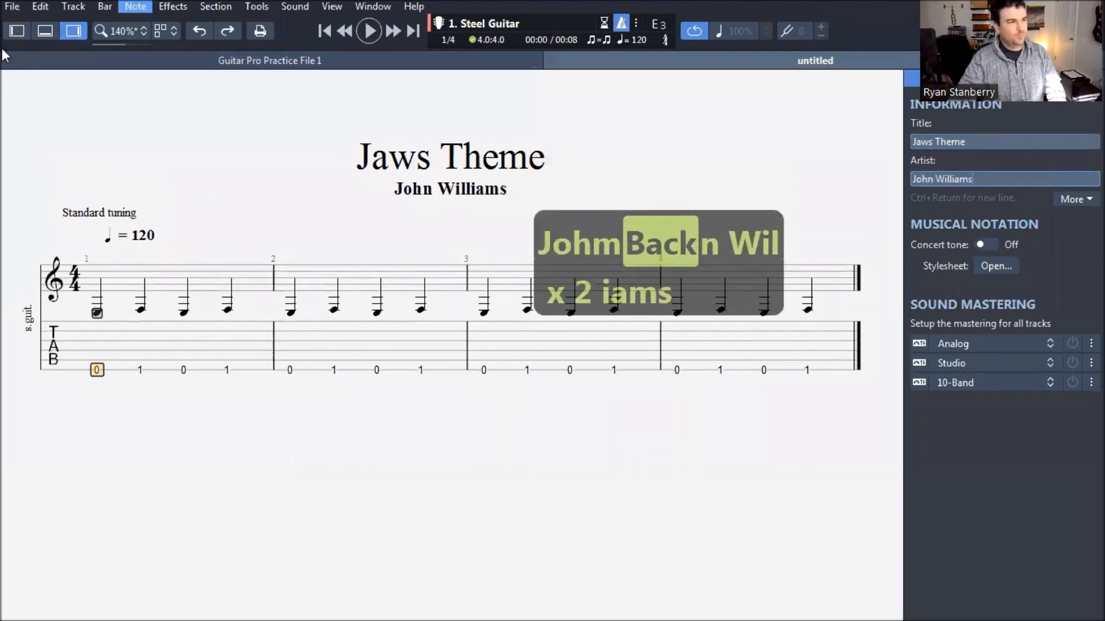
pyautogui.click(73, 30)
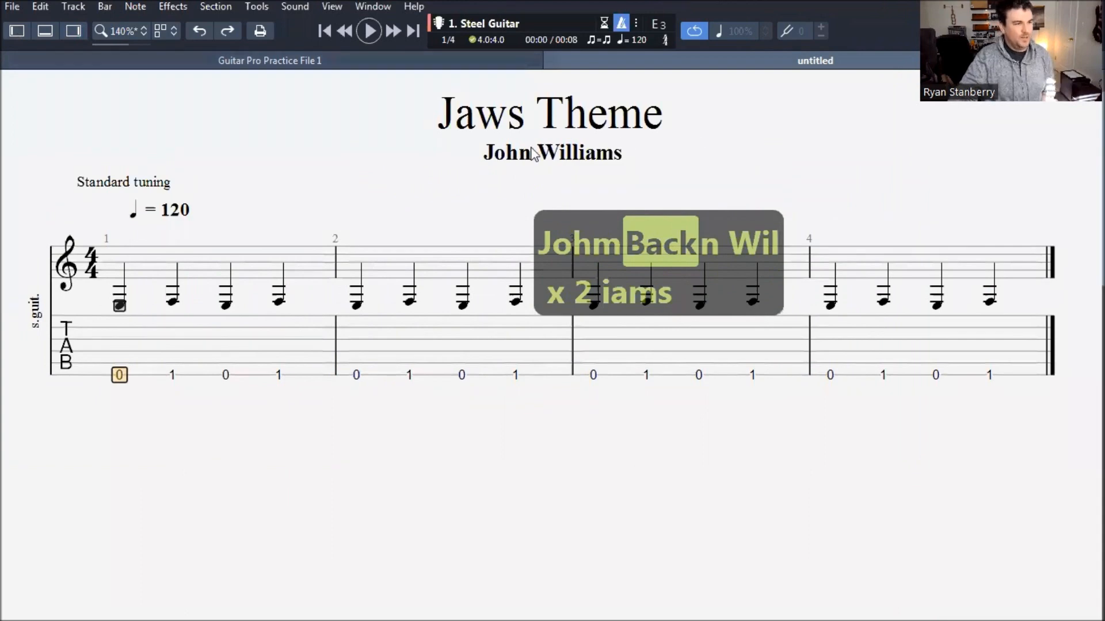
# Step: Compare the finished "Jaws Theme" score with Guitar Pro Practice File 1 and return to the untitled score
pyautogui.click(431, 62)
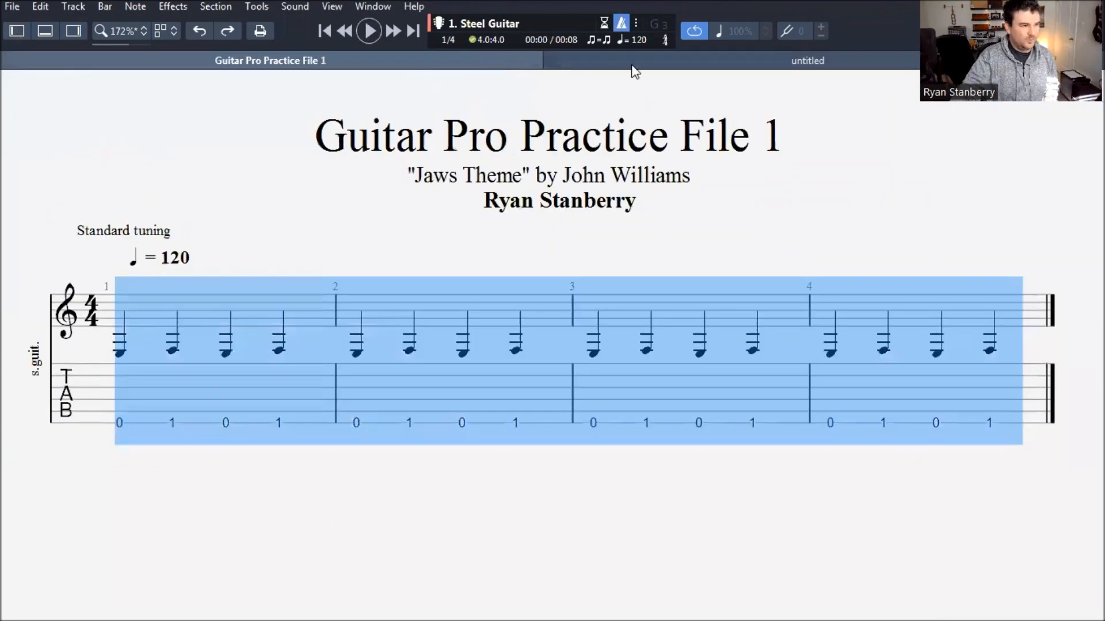
pyautogui.click(631, 72)
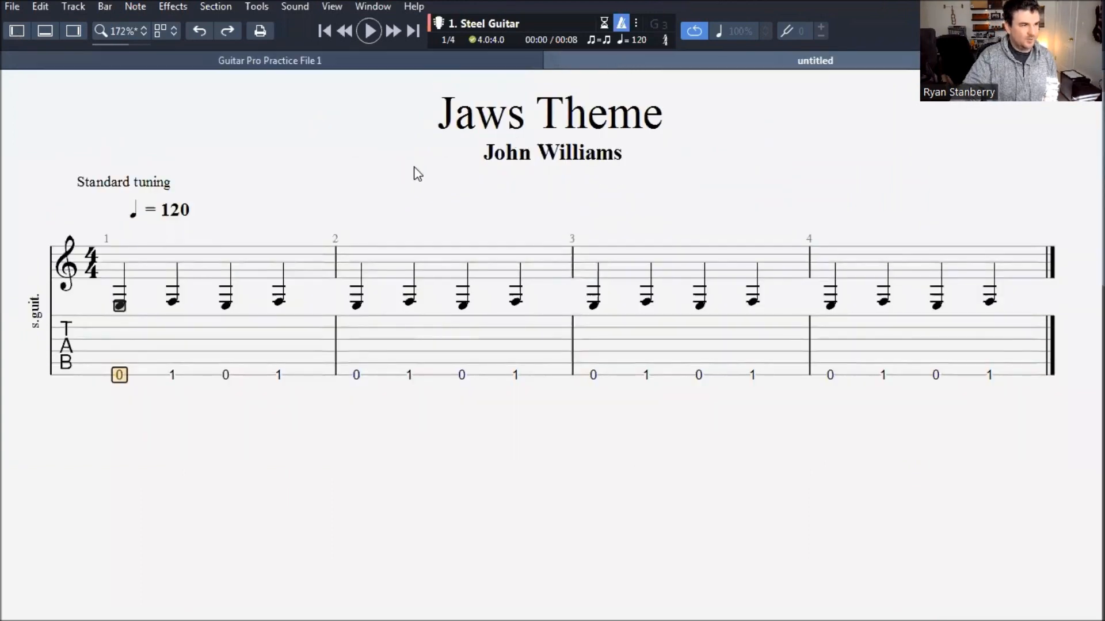
pyautogui.click(361, 60)
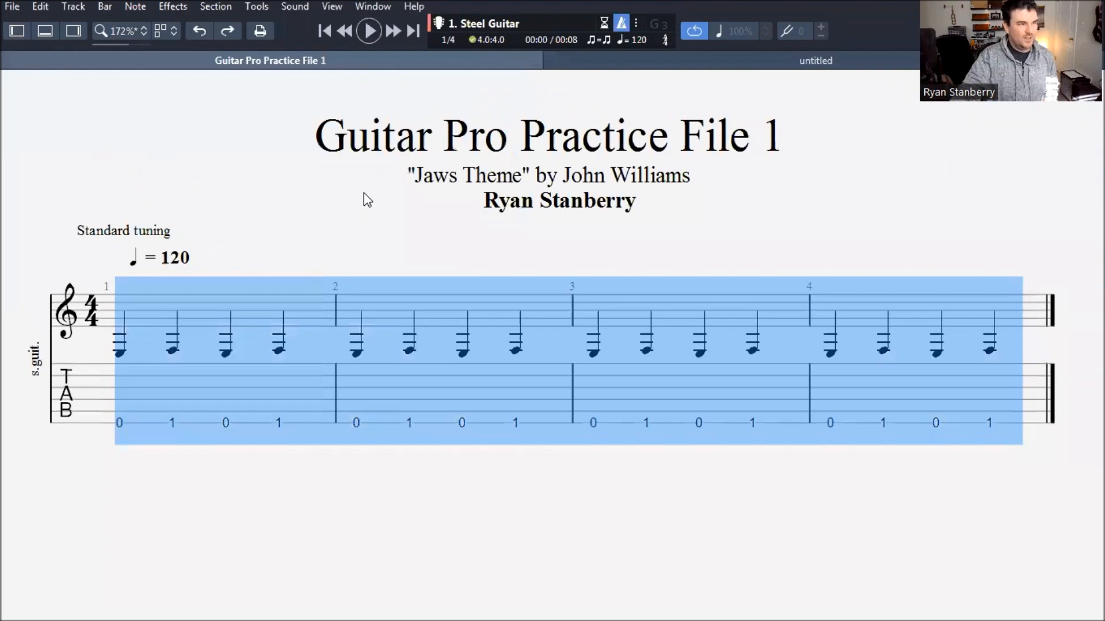
pyautogui.click(545, 366)
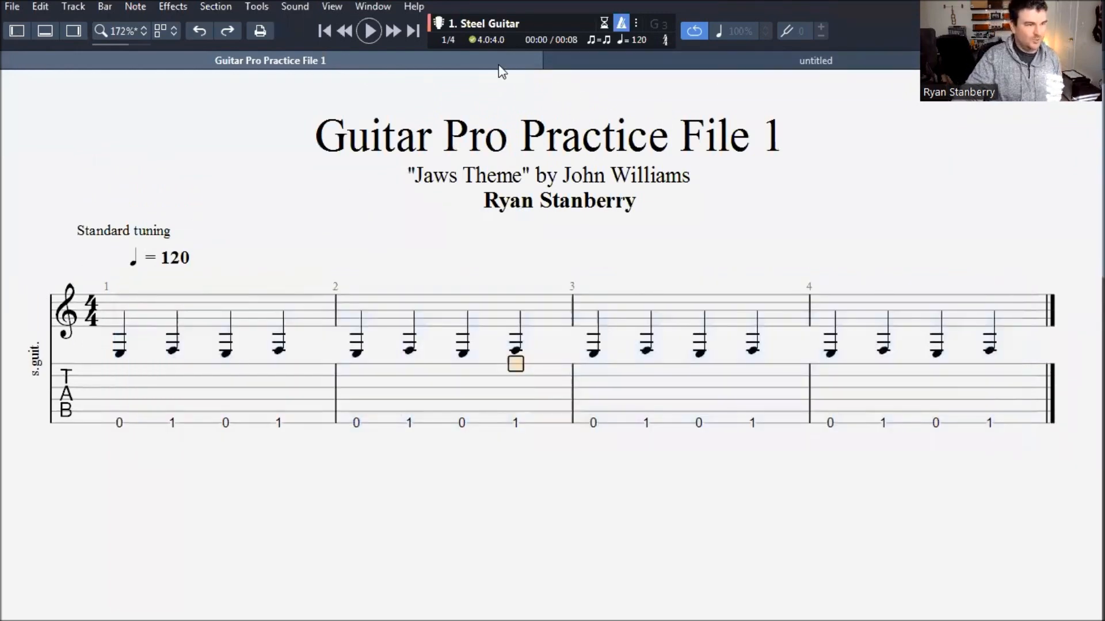
pyautogui.click(584, 64)
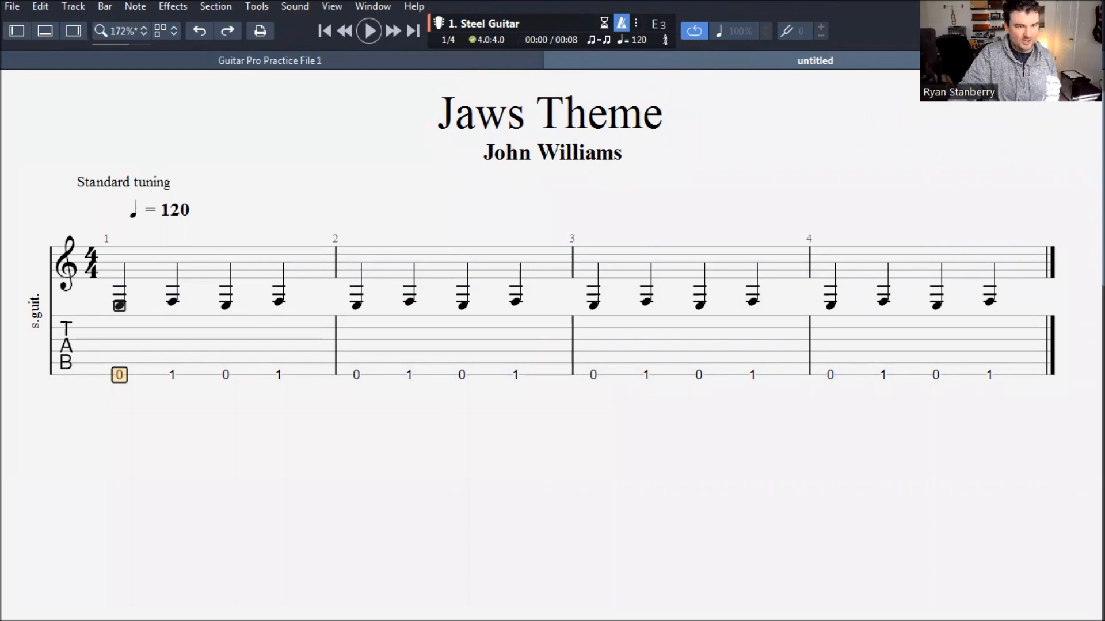
pyautogui.click(1095, 60)
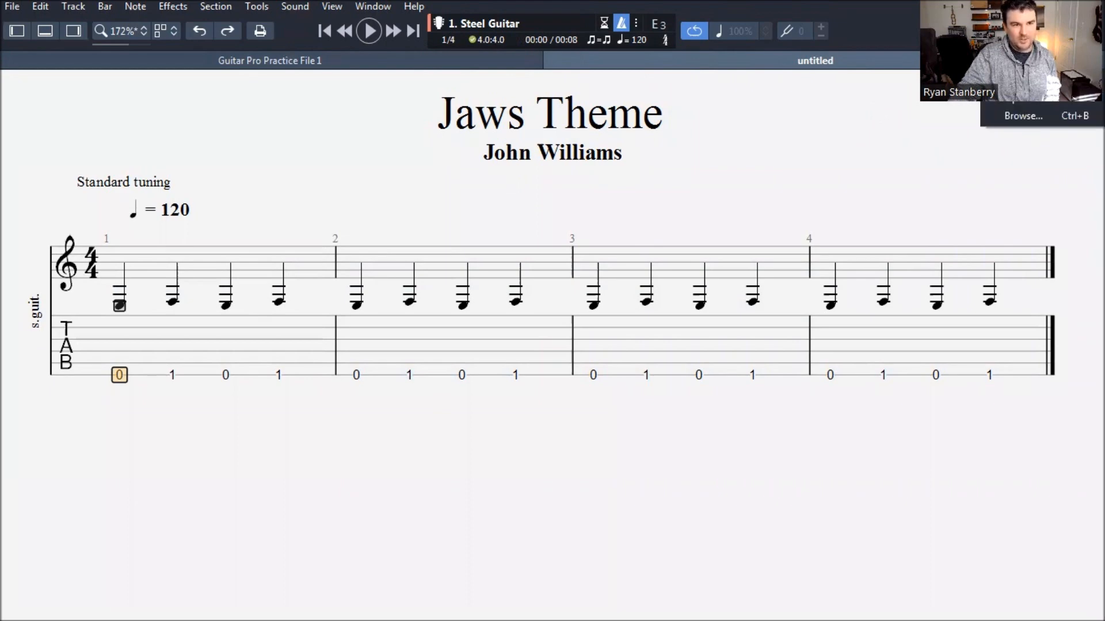
pyautogui.click(1029, 81)
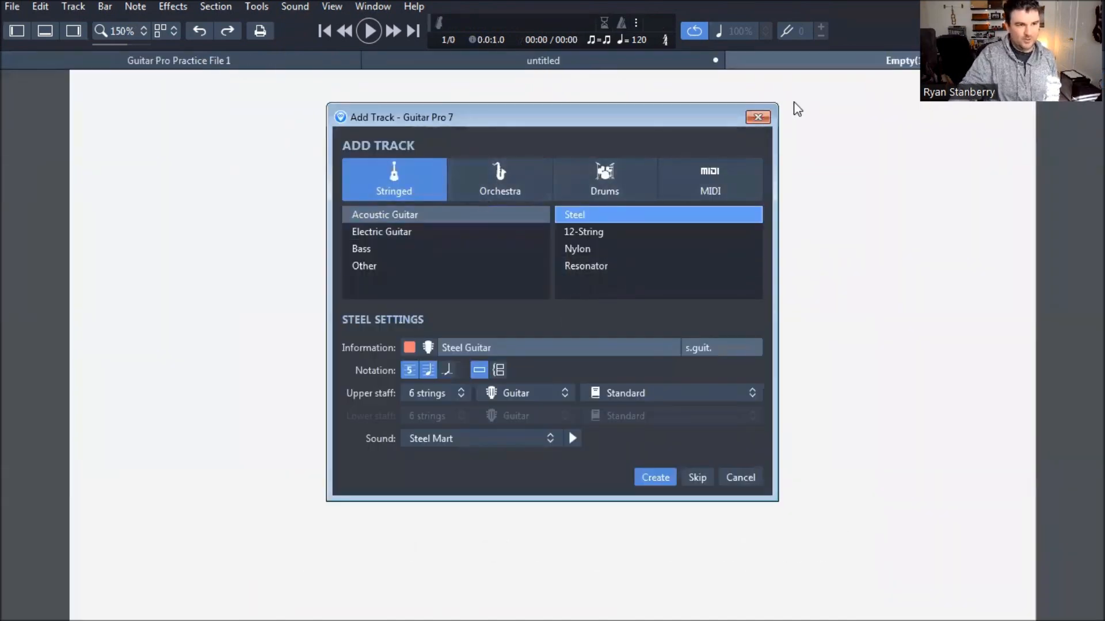
pyautogui.click(746, 475)
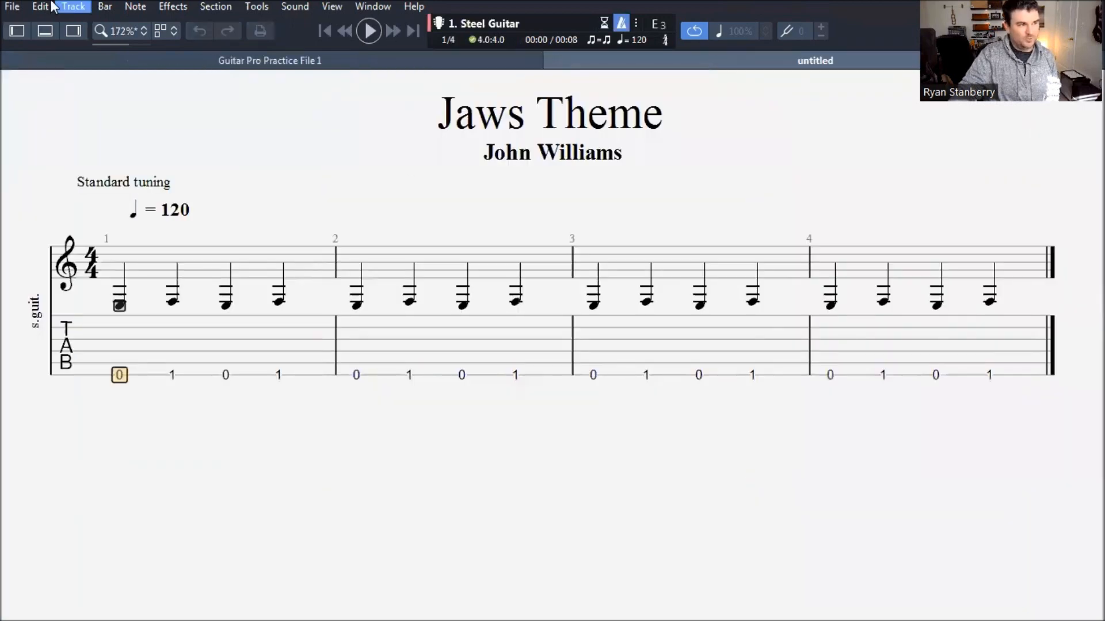
# Step: Create another new score with a six-string Steel acoustic guitar track in standard tuning
pyautogui.click(12, 7)
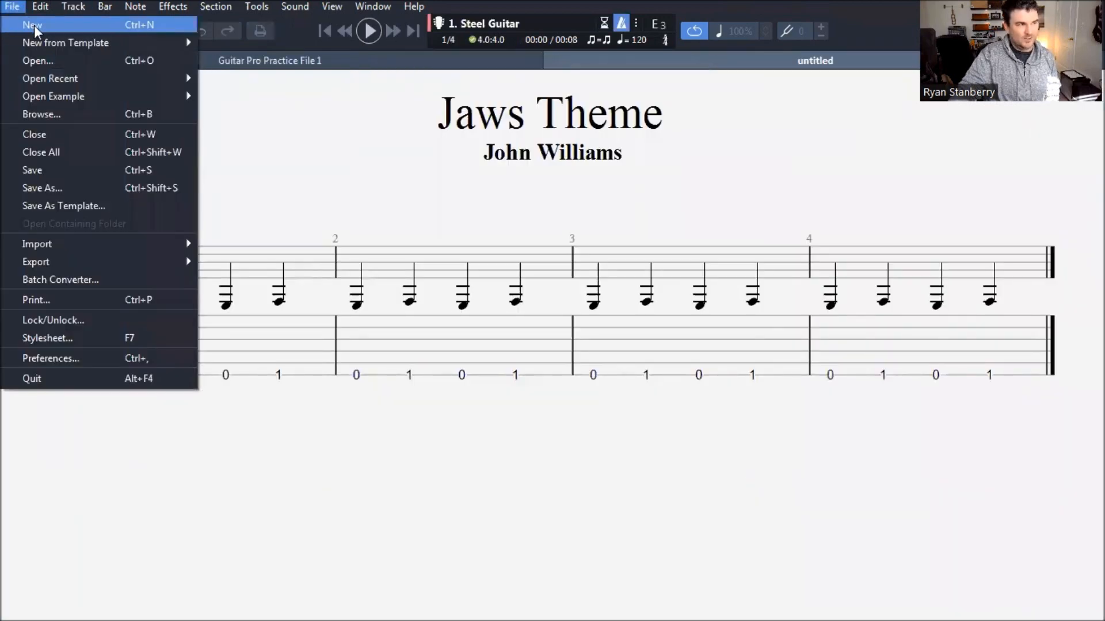
pyautogui.click(33, 25)
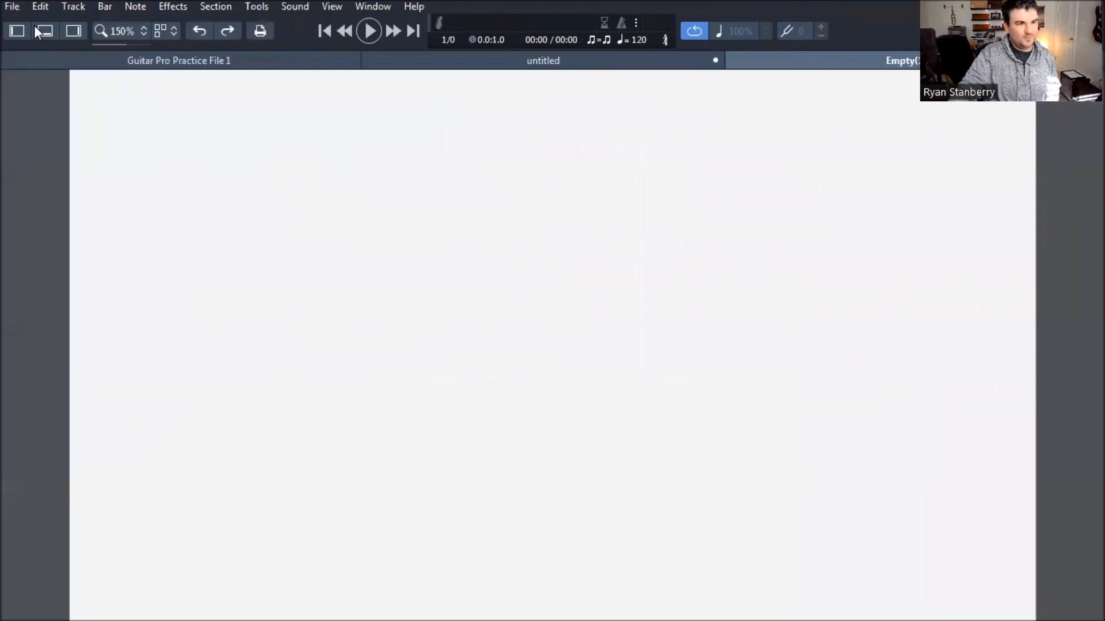
pyautogui.click(648, 224)
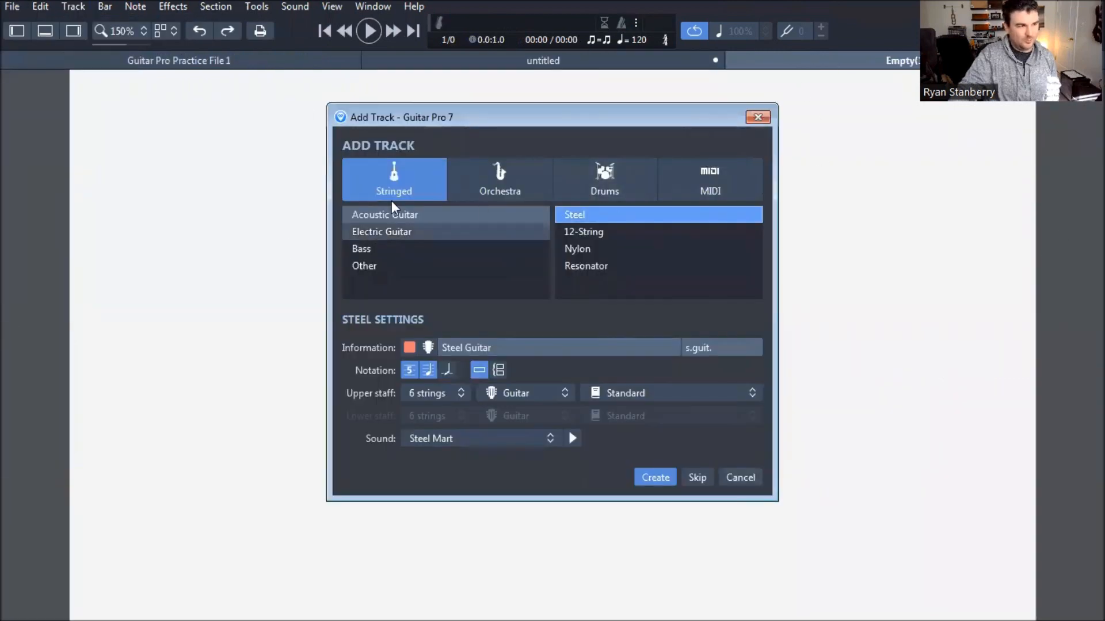
pyautogui.click(654, 479)
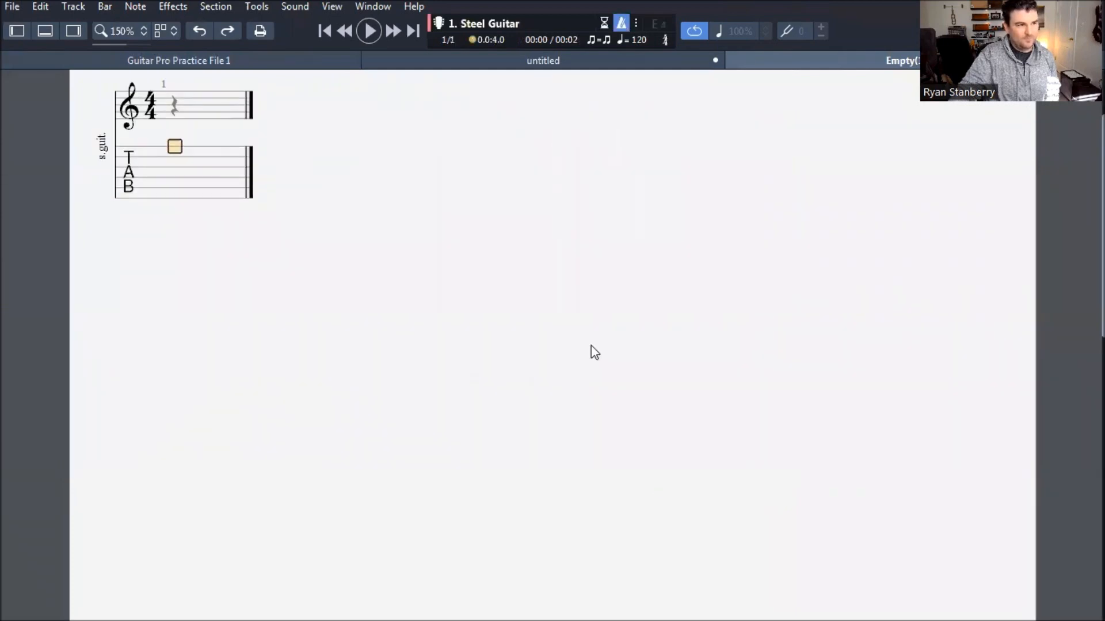
# Step: Enter quarter notes at frets 0, 1, 0, 1 on the lowest string to fill bar 1 of the tablature
pyautogui.click(198, 251)
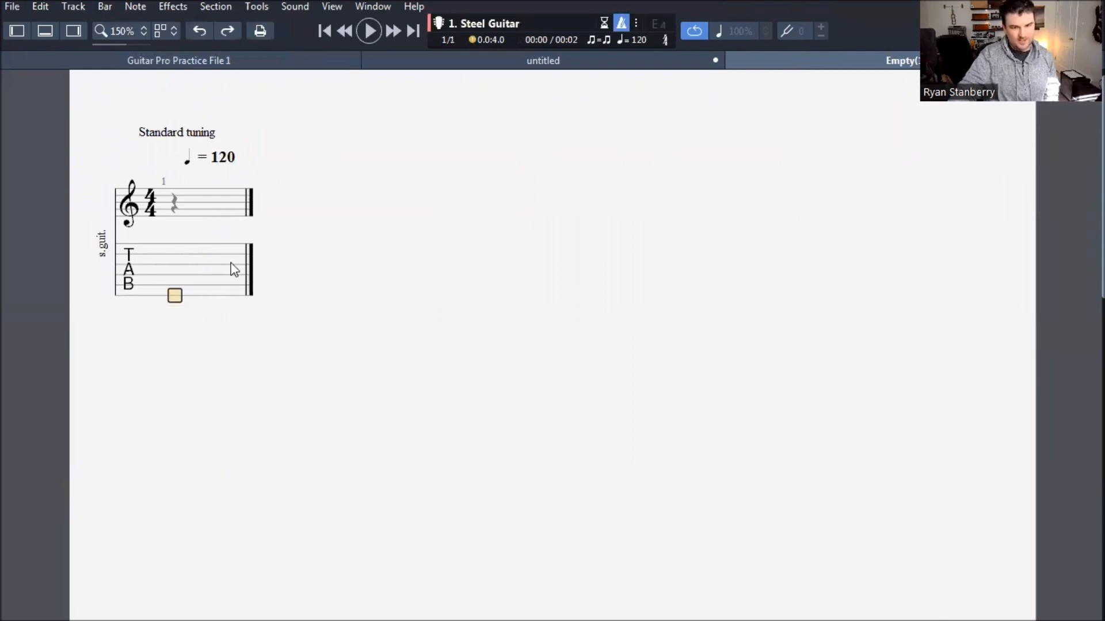
pyautogui.press('0')
pyautogui.press('Right')
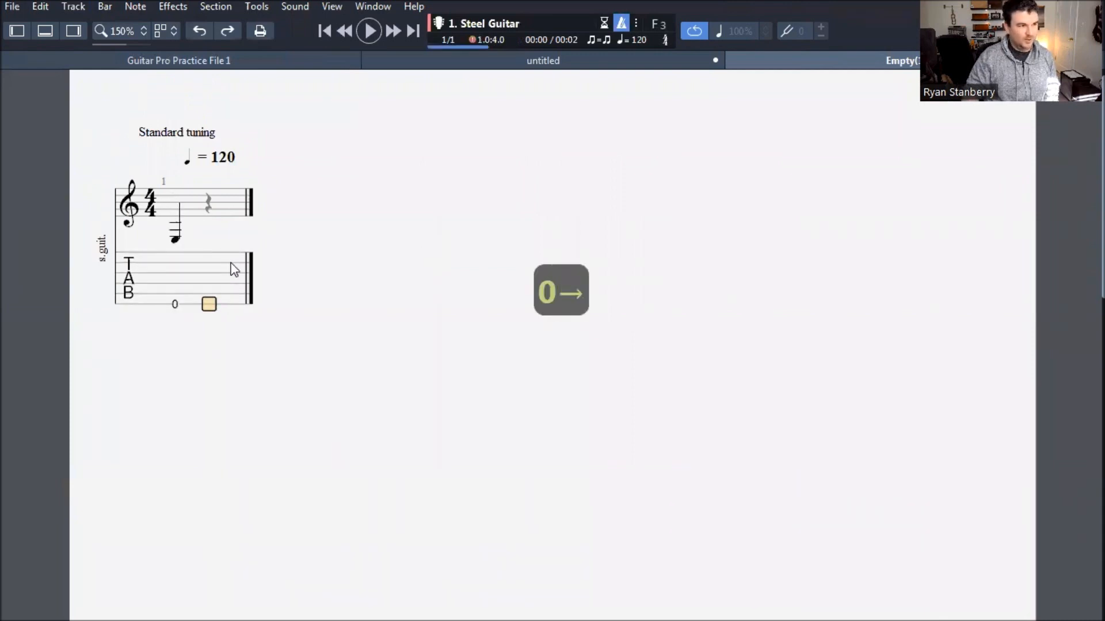
pyautogui.press('1')
pyautogui.press('Right')
pyautogui.press('0')
pyautogui.press('Right')
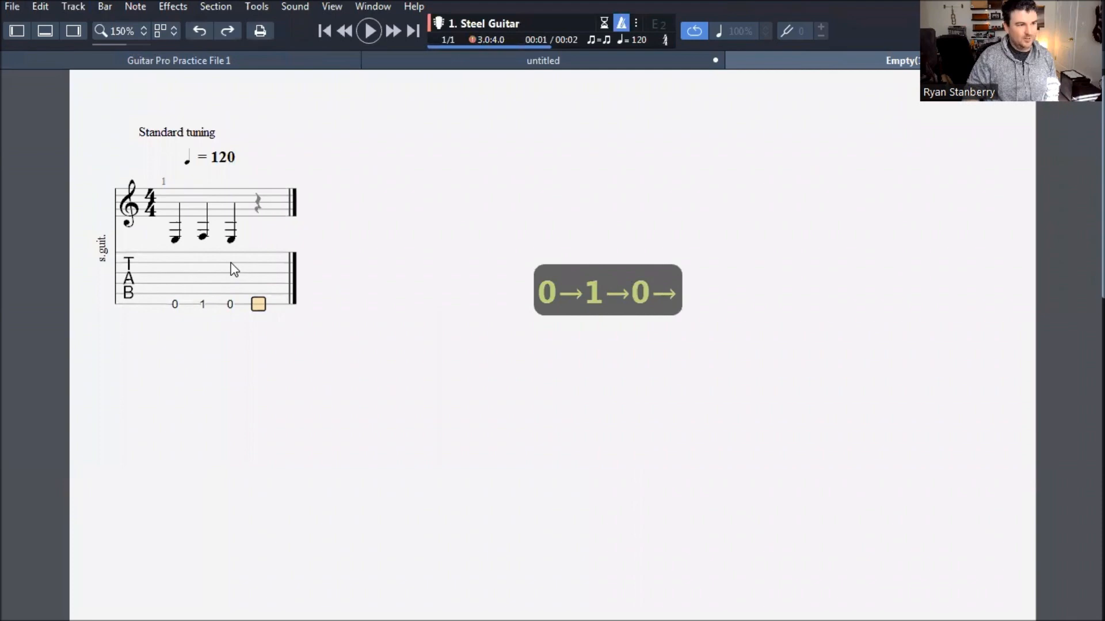
pyautogui.press('1')
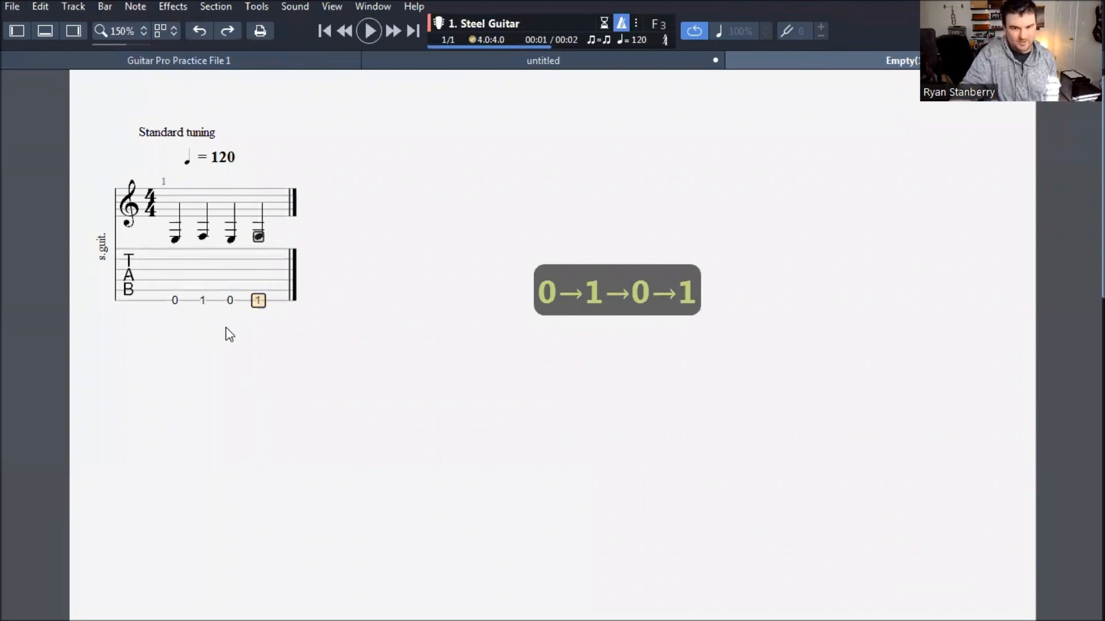
# Step: Copy all the notes of bar 1 and paste them three times to fill bars 2 to 4
pyautogui.hotkey('ctrl', 'a')
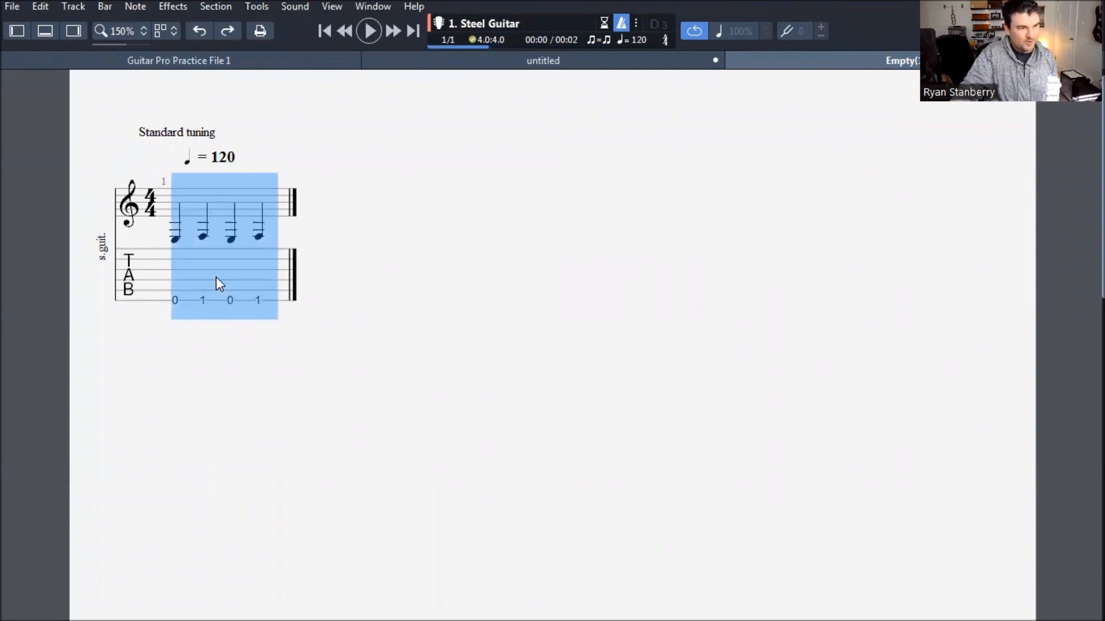
pyautogui.hotkey('ctrl', 'c')
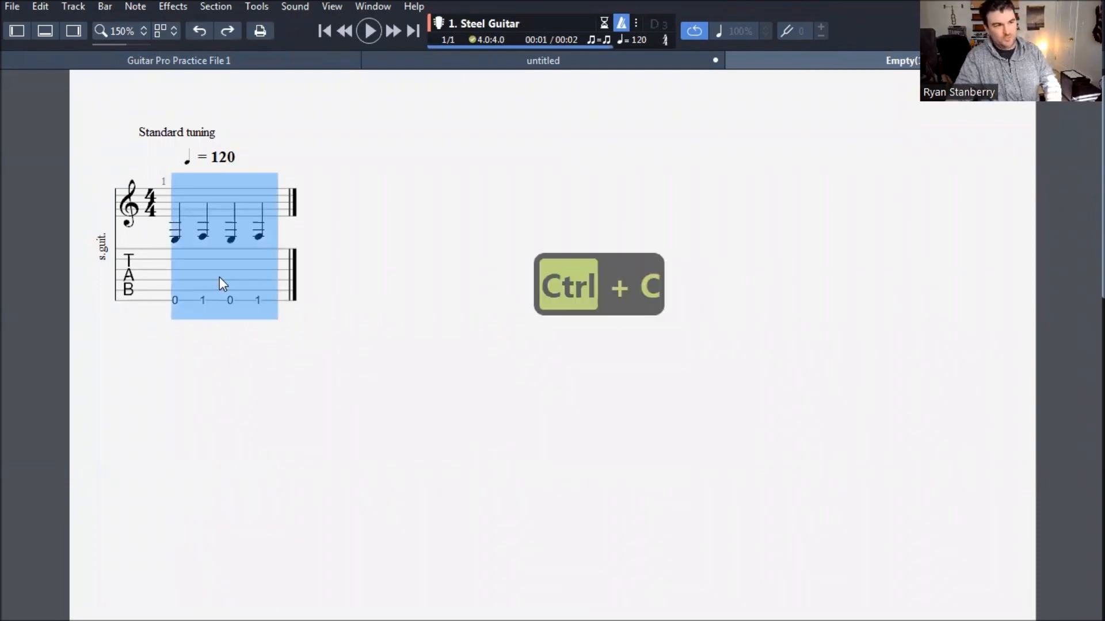
pyautogui.click(263, 298)
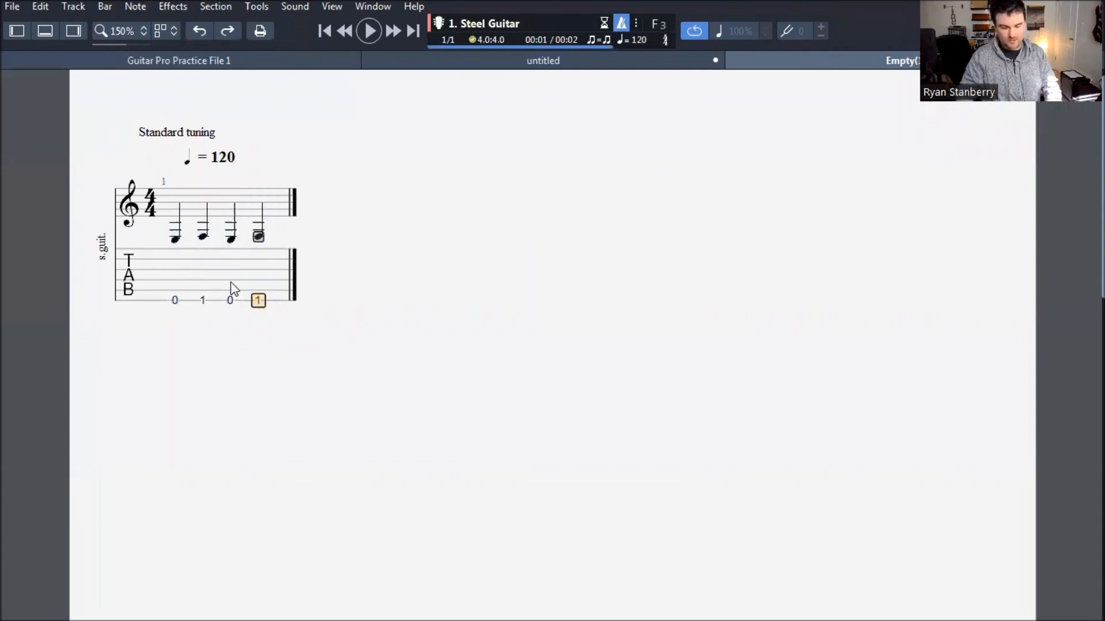
pyautogui.press('Right')
pyautogui.hotkey('ctrl', 'v')
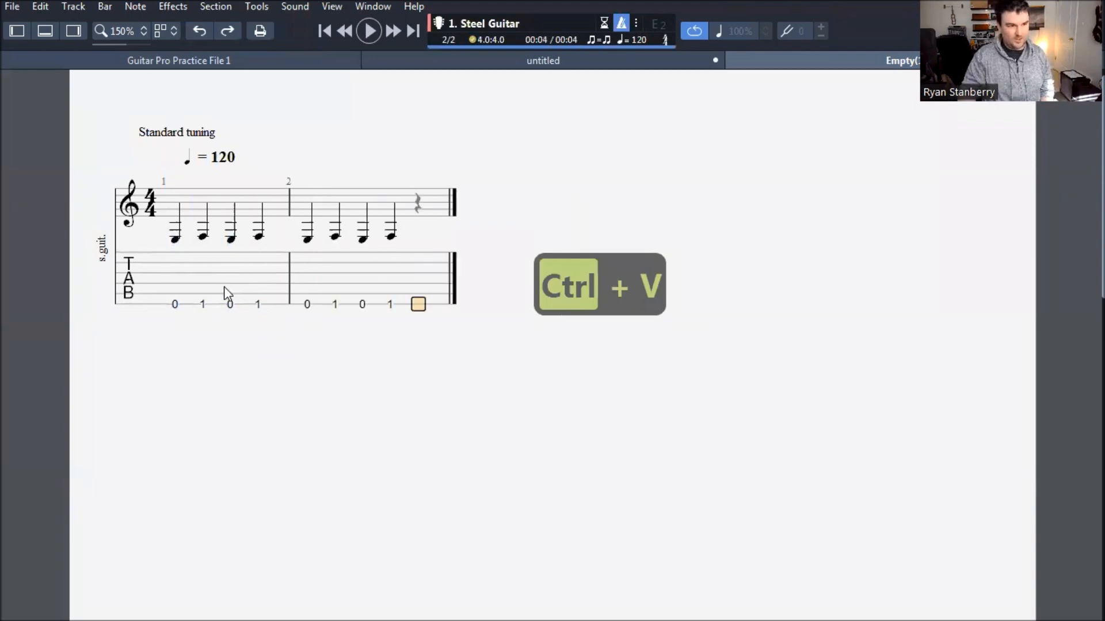
pyautogui.press('Right')
pyautogui.hotkey('ctrl', 'v')
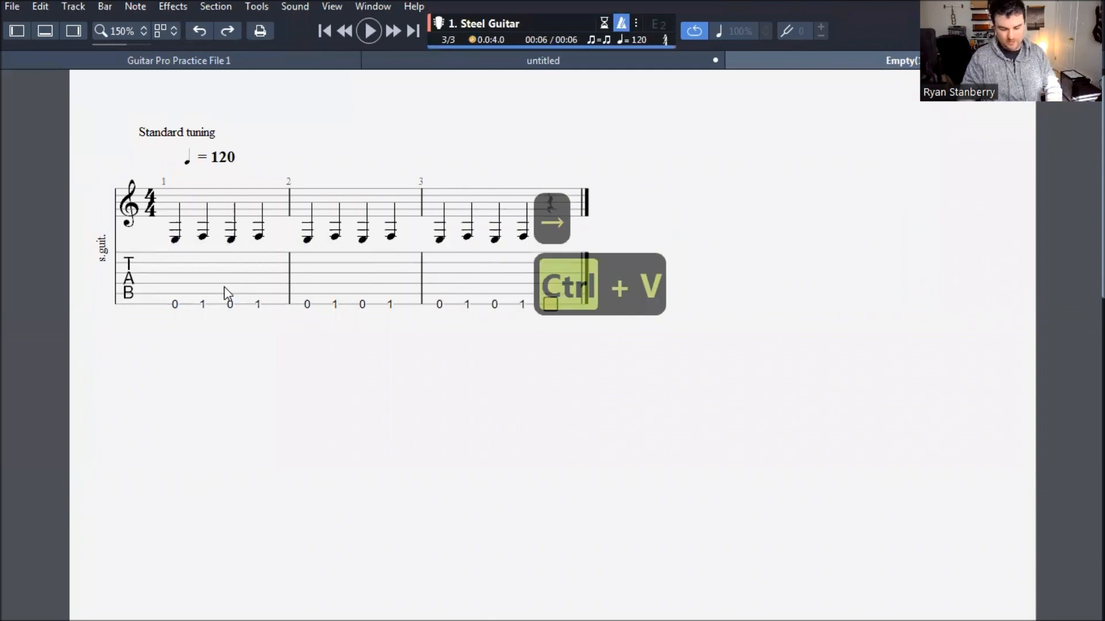
pyautogui.press('Right')
pyautogui.hotkey('ctrl', 'v')
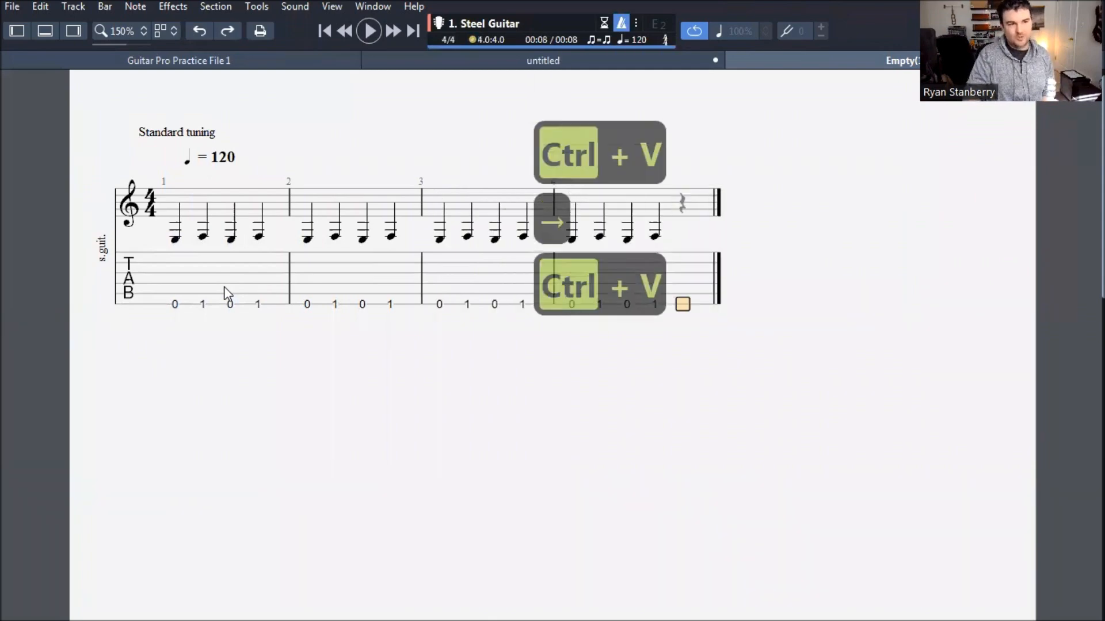
# Step: Stretch the four bars across the full line of the page and set the zoom to Fit to Width
pyautogui.hotkey('ctrl', 'Return')
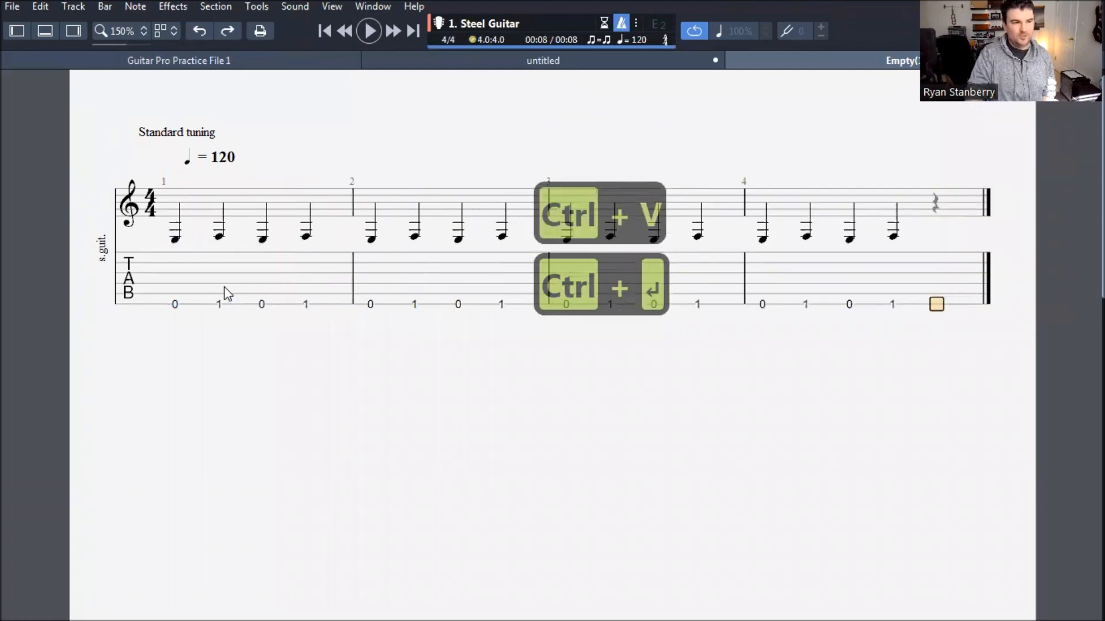
pyautogui.click(314, 286)
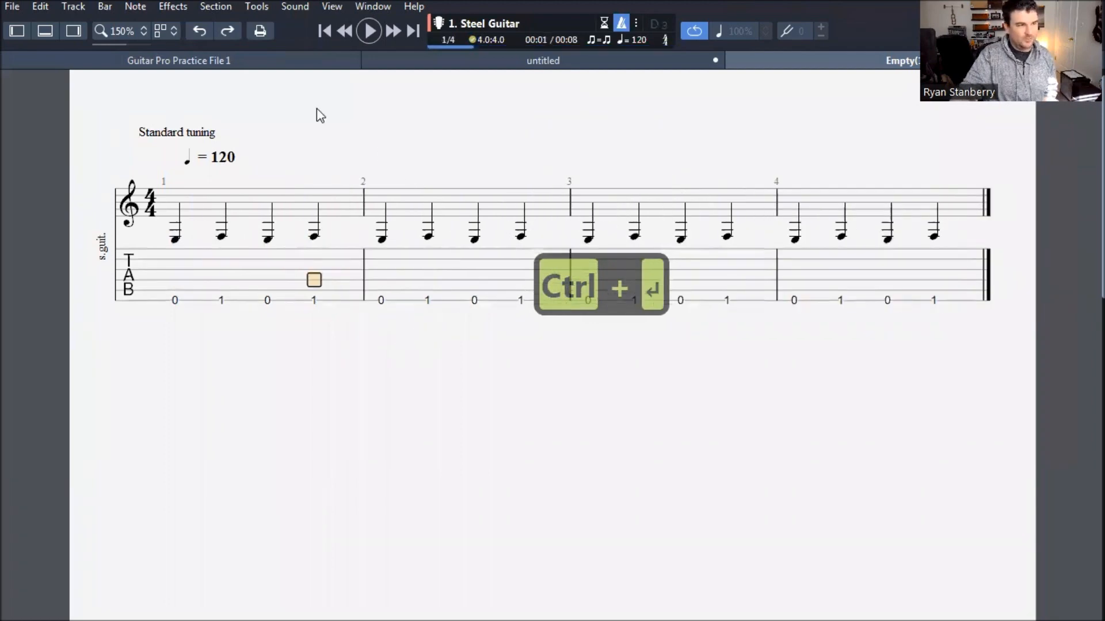
pyautogui.click(124, 31)
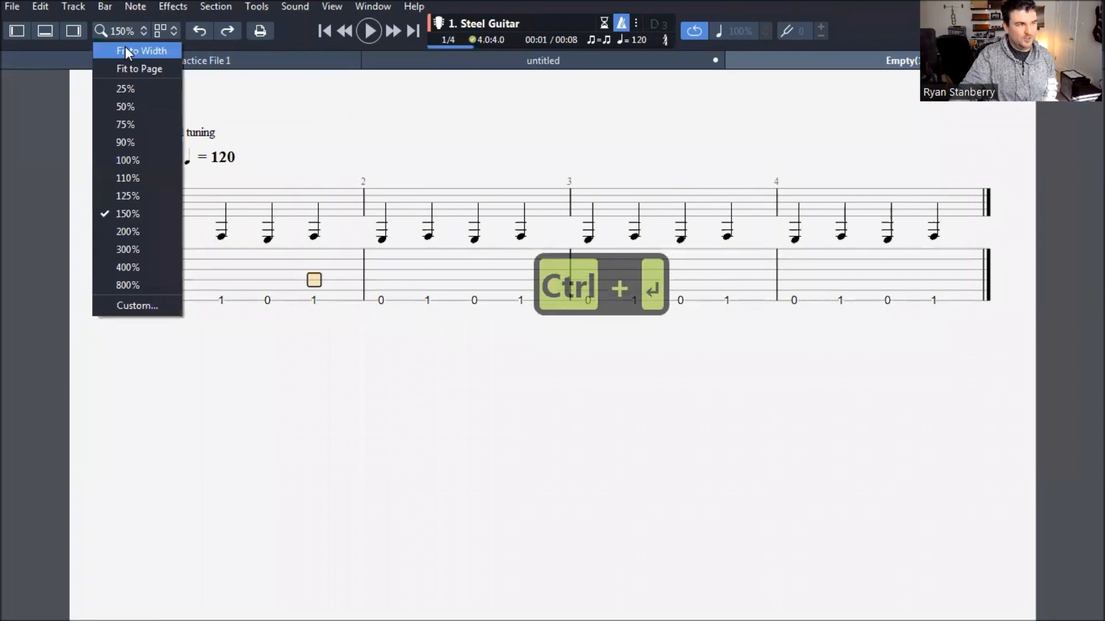
pyautogui.click(125, 49)
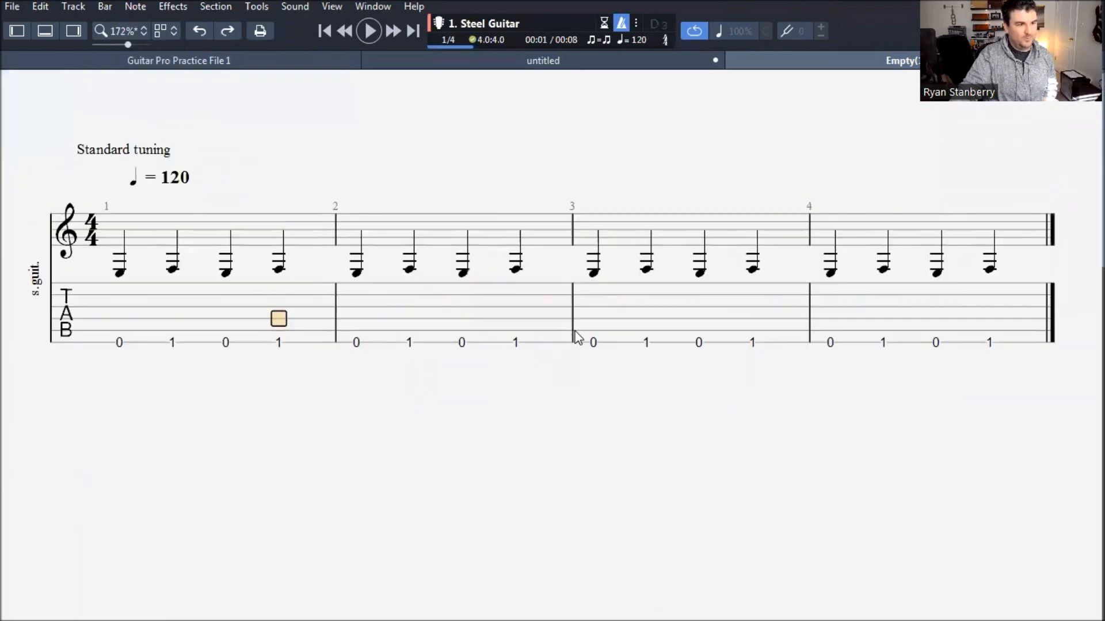
# Step: Set the score's title to "Jaws" and its artist to "John Williams" in the song information, which is hidden again after editing
pyautogui.click(74, 32)
pyautogui.click(978, 140)
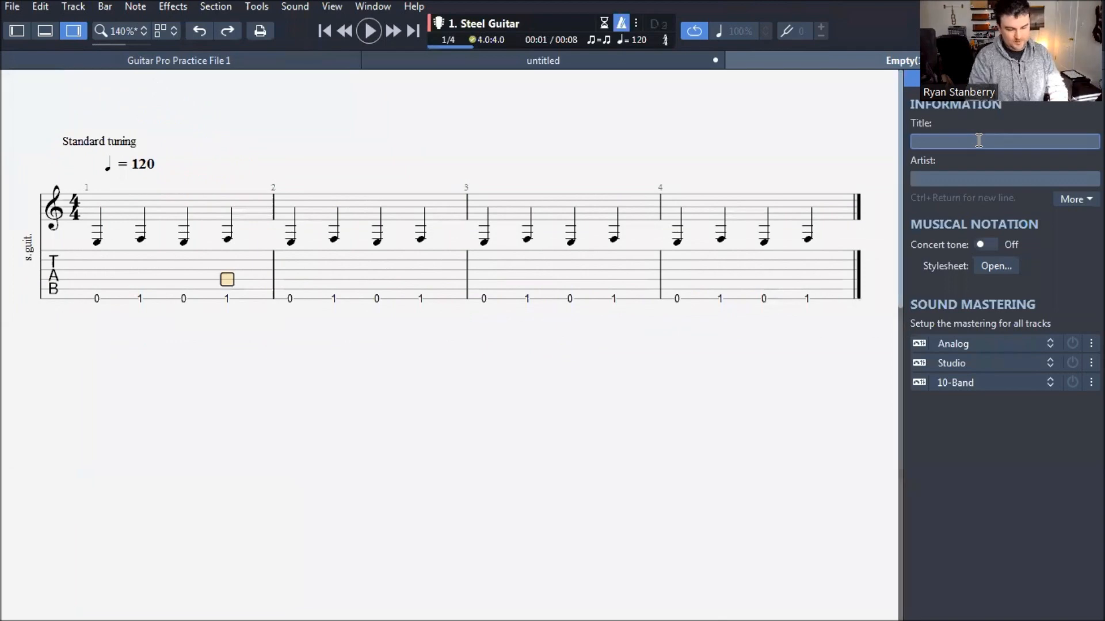
pyautogui.write('Jaws')
pyautogui.press('Tab')
pyautogui.write('John')
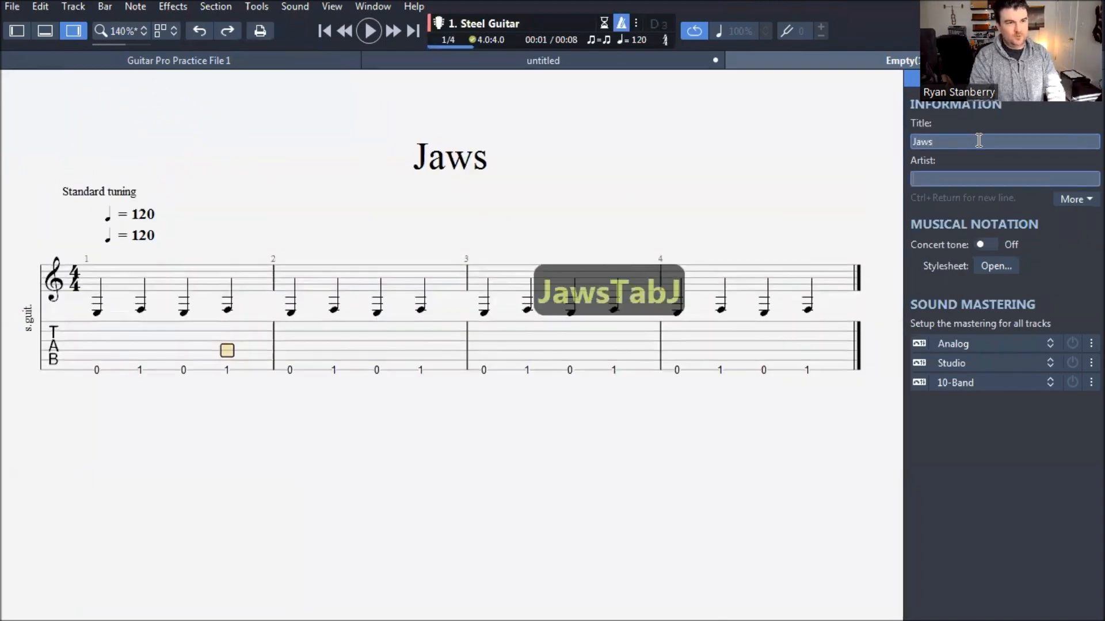
pyautogui.write(' Williams')
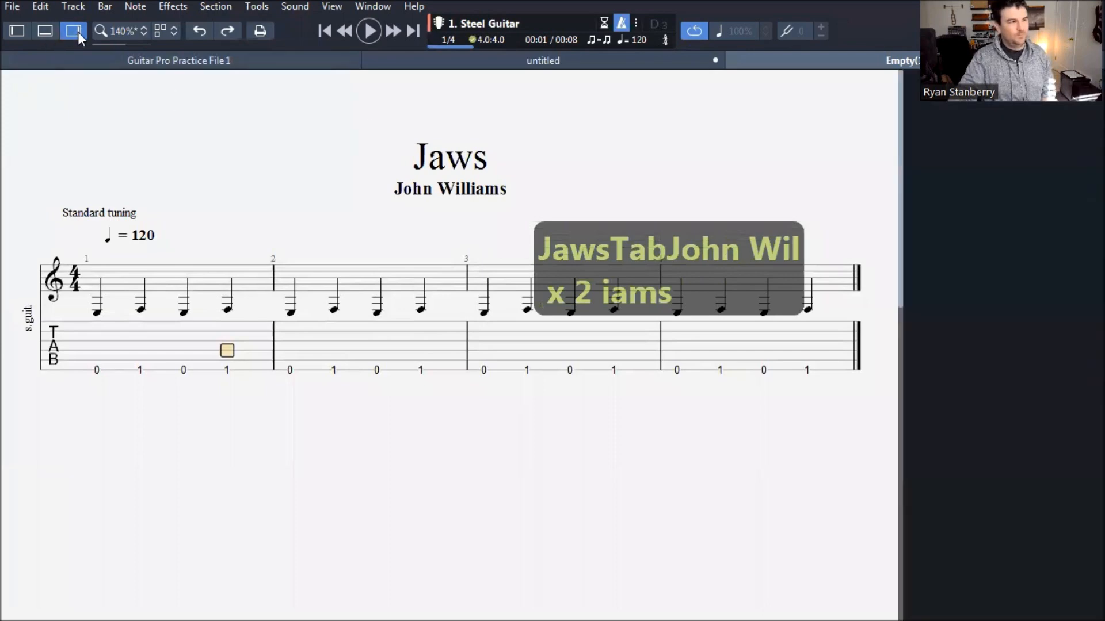
pyautogui.click(78, 32)
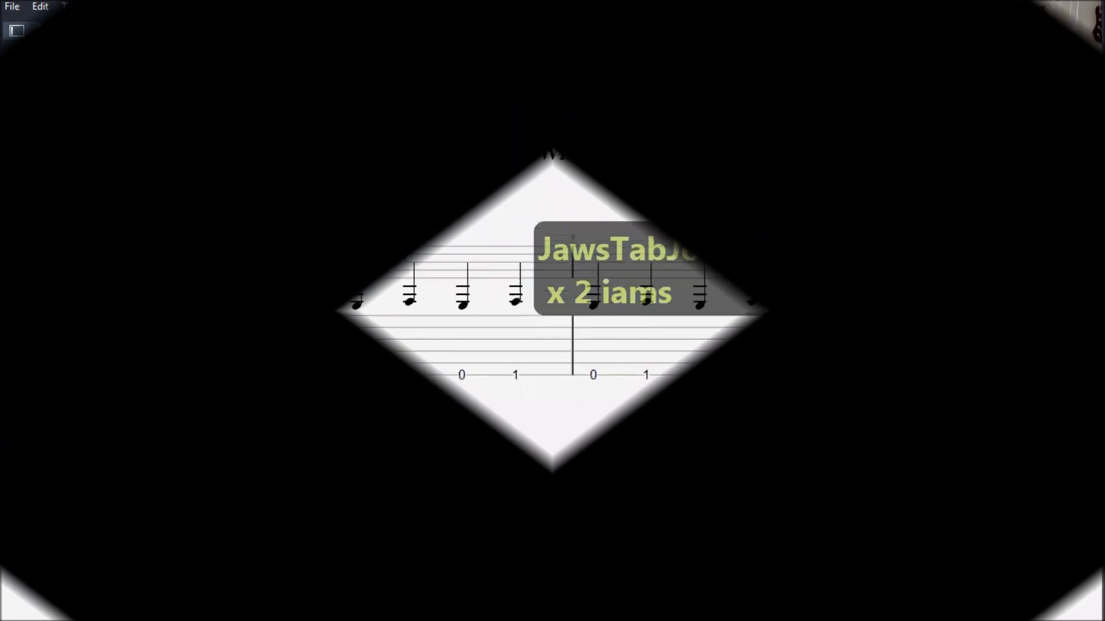